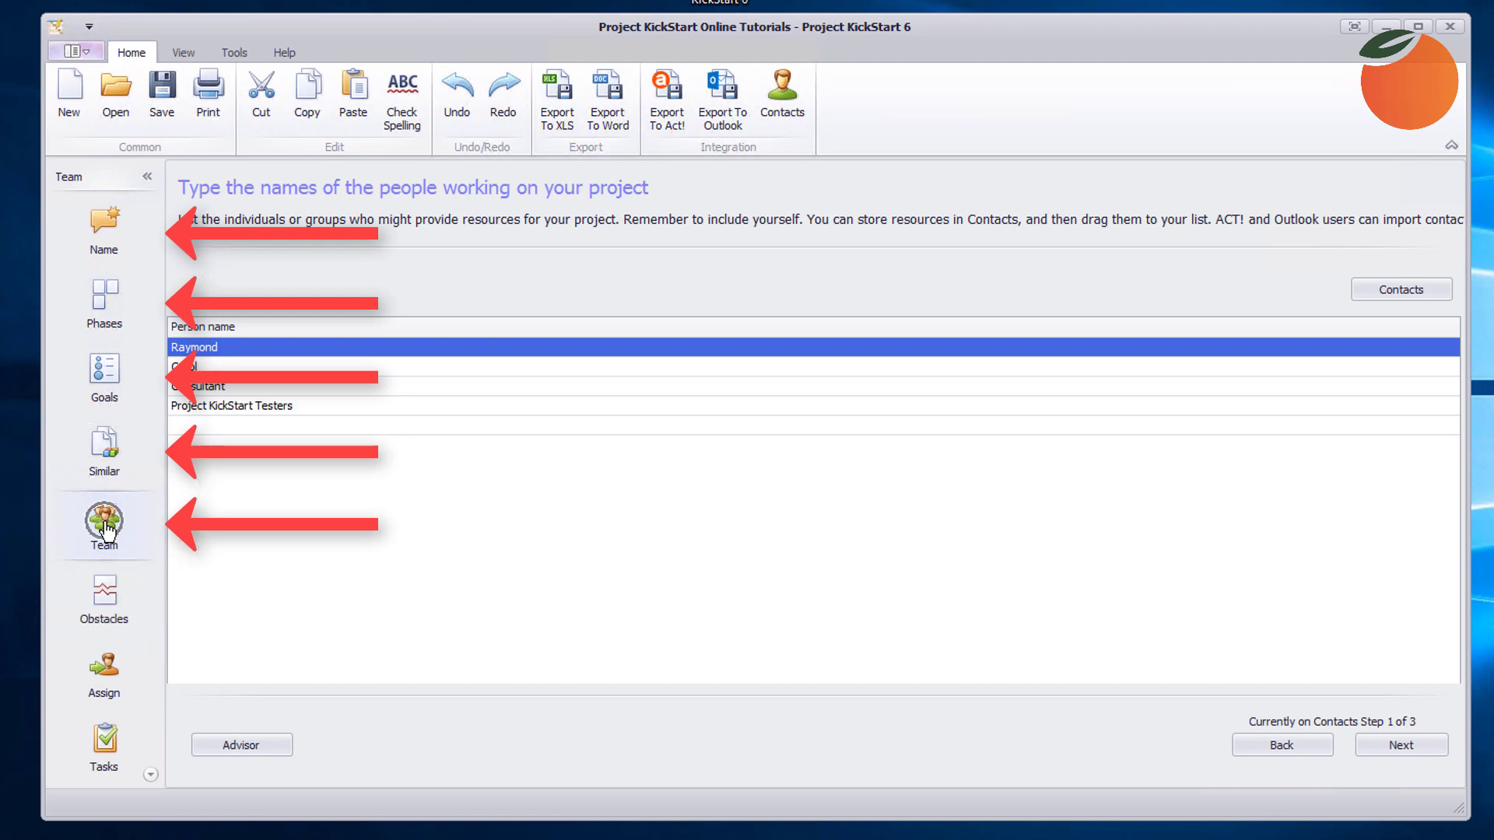
Step: Review the project's obstacles, plus the notes and attachments on the Acquire Consulting Support and Create More Tutorials tasks
{"action": "left_click", "coordinate": [106, 592]}
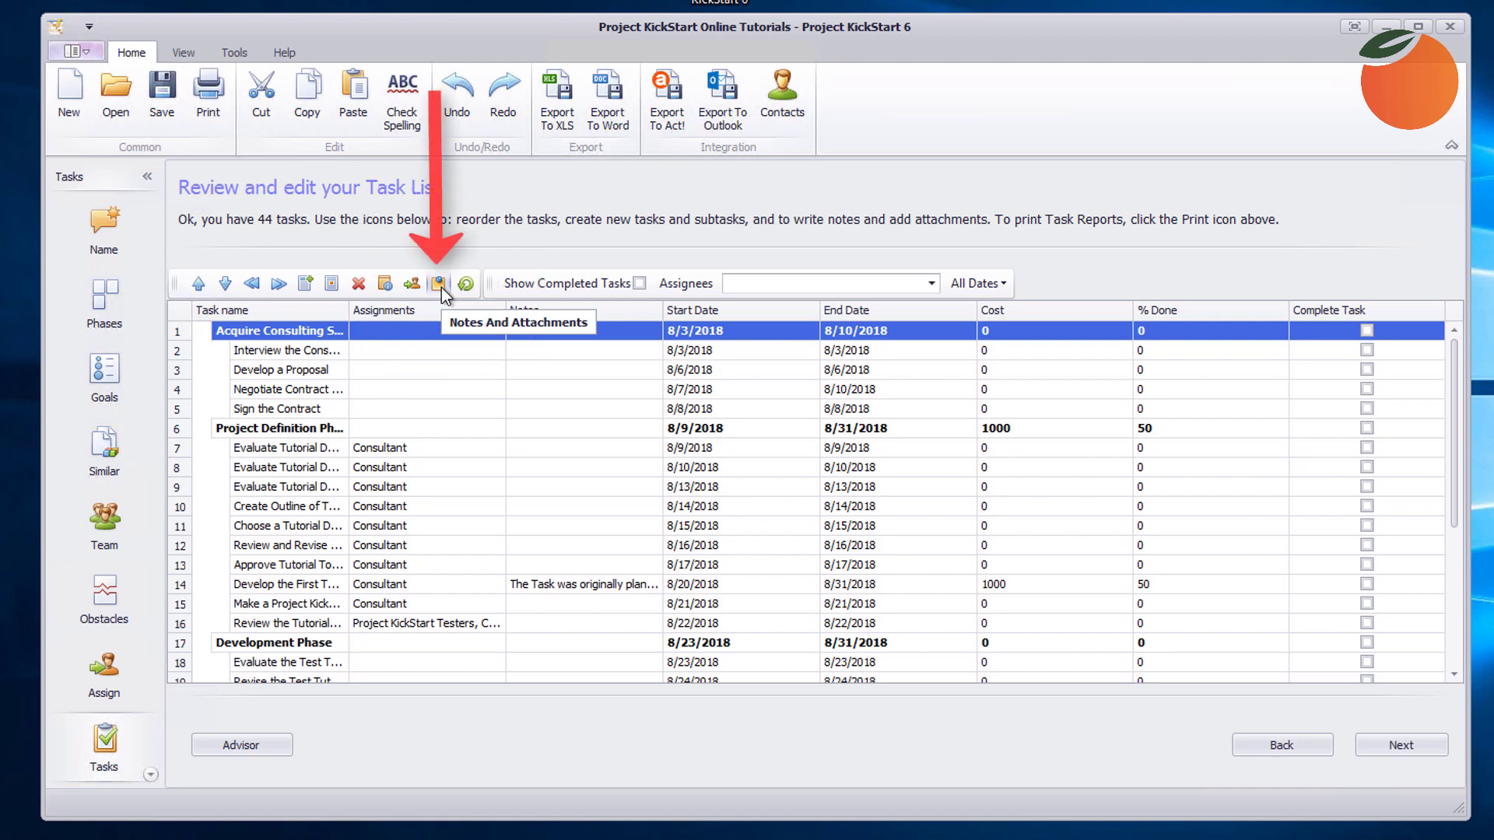
{"action": "left_click", "coordinate": [440, 285]}
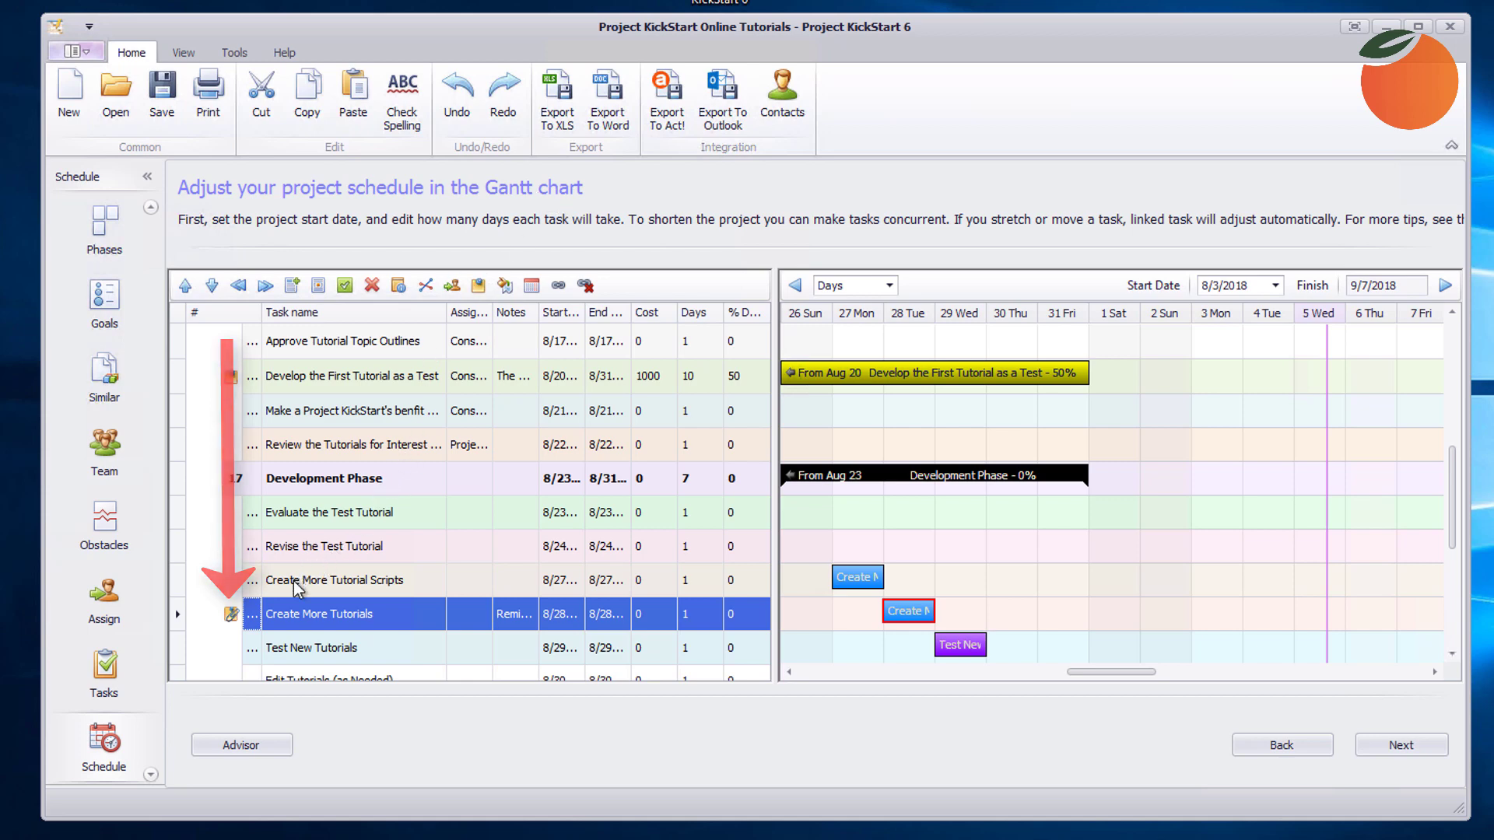
{"action": "left_click", "coordinate": [231, 617]}
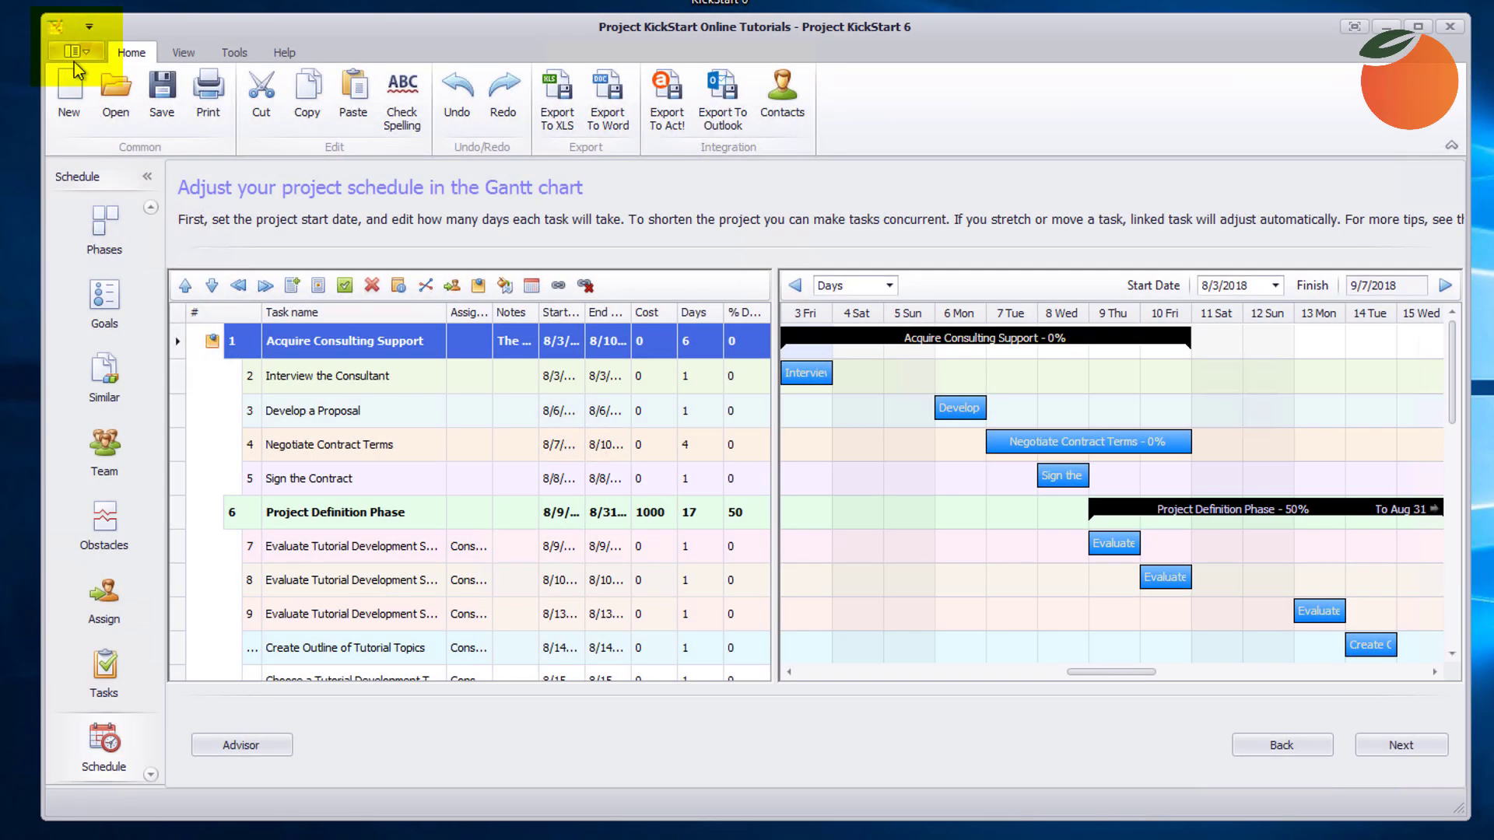
Step: Go to the project reports and open the Tasks report for setup
{"action": "left_click", "coordinate": [78, 50]}
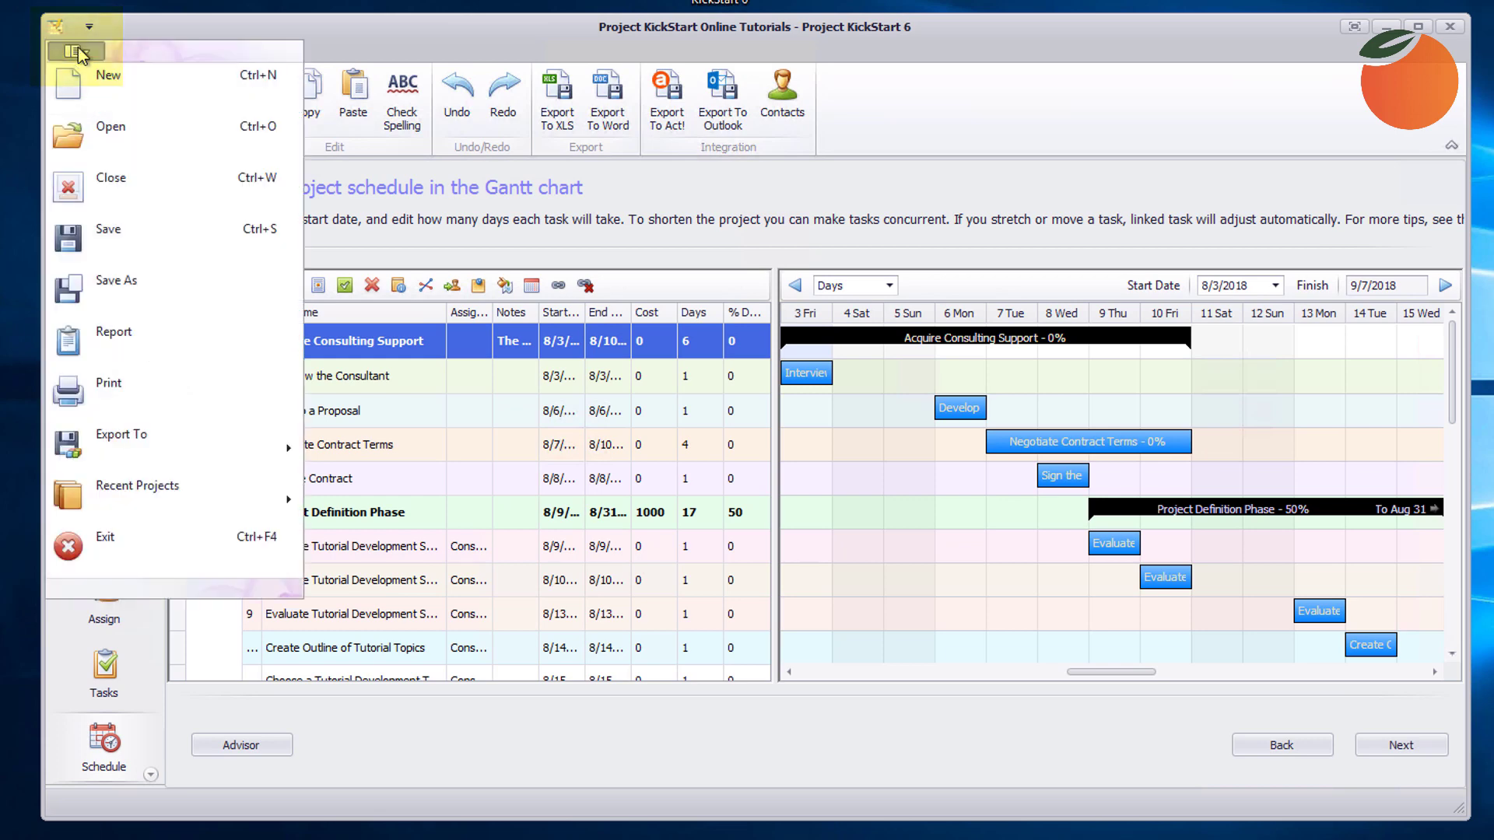
{"action": "left_click", "coordinate": [117, 334]}
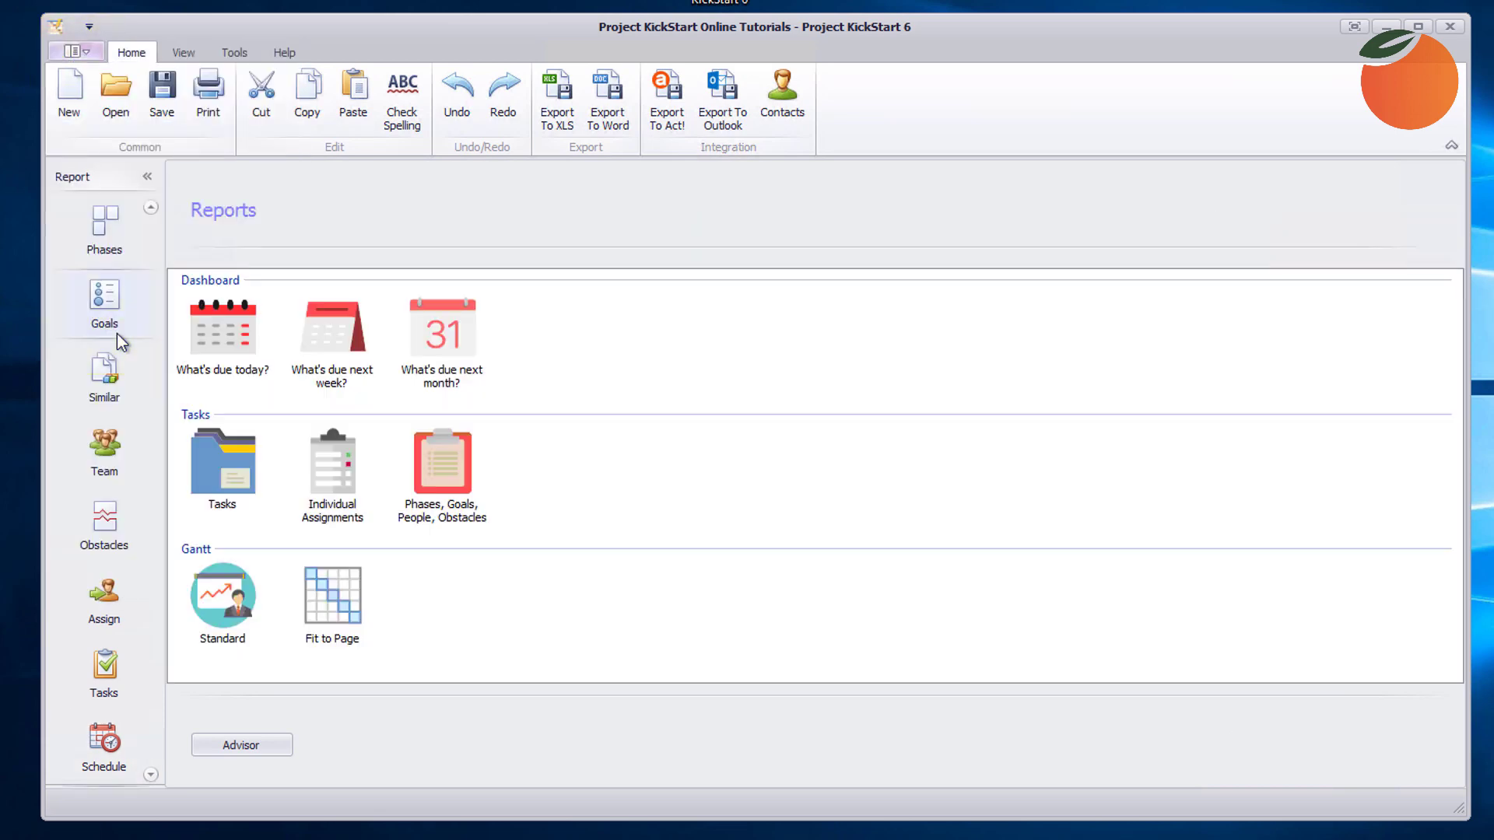
{"action": "left_click", "coordinate": [207, 454]}
{"action": "double_click", "coordinate": [207, 455]}
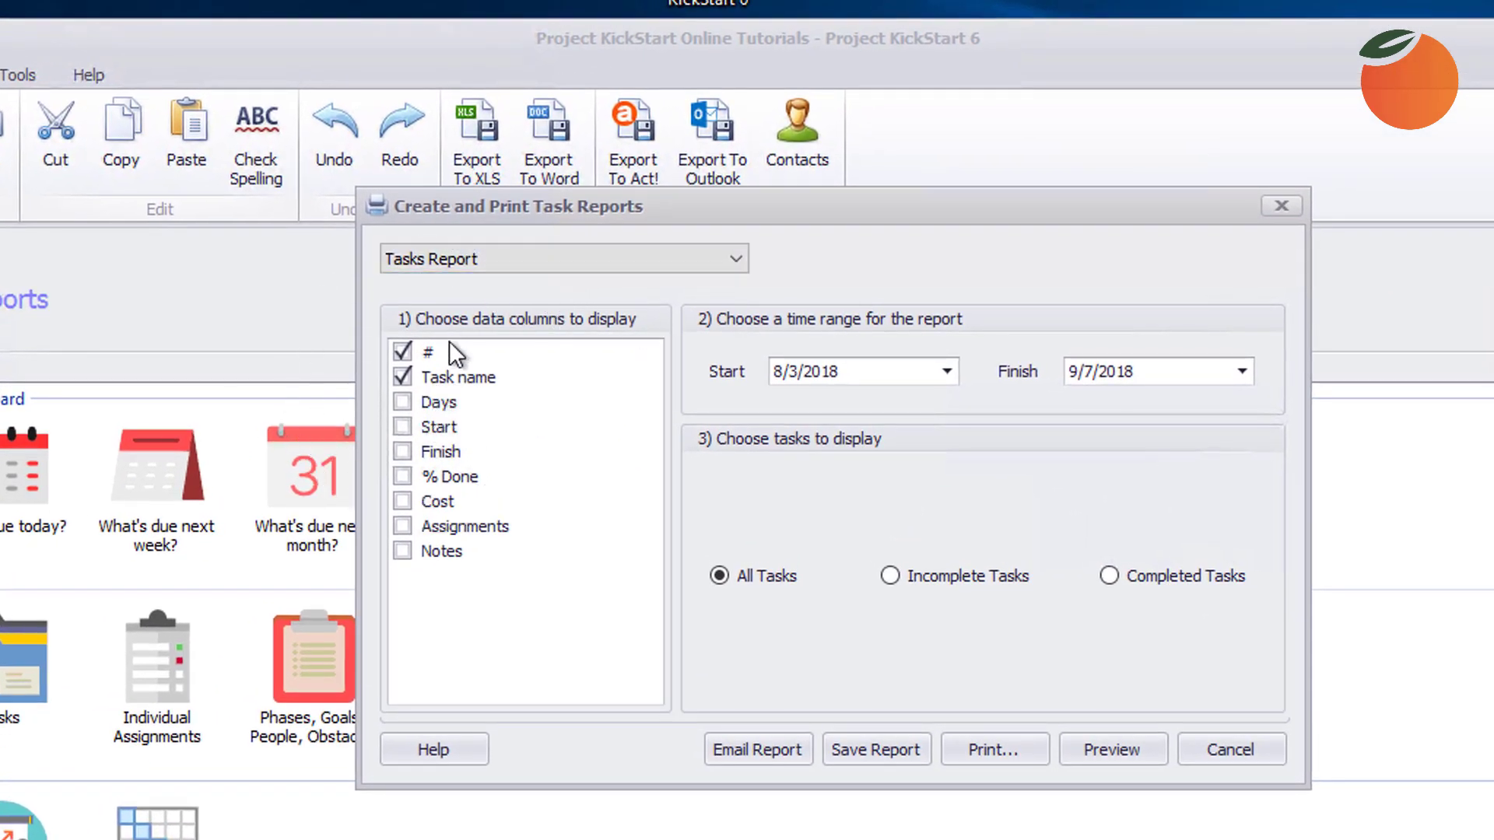
Step: Add the Days, Start, Finish, % Done and Notes columns to the Tasks Report
{"action": "left_click", "coordinate": [403, 405]}
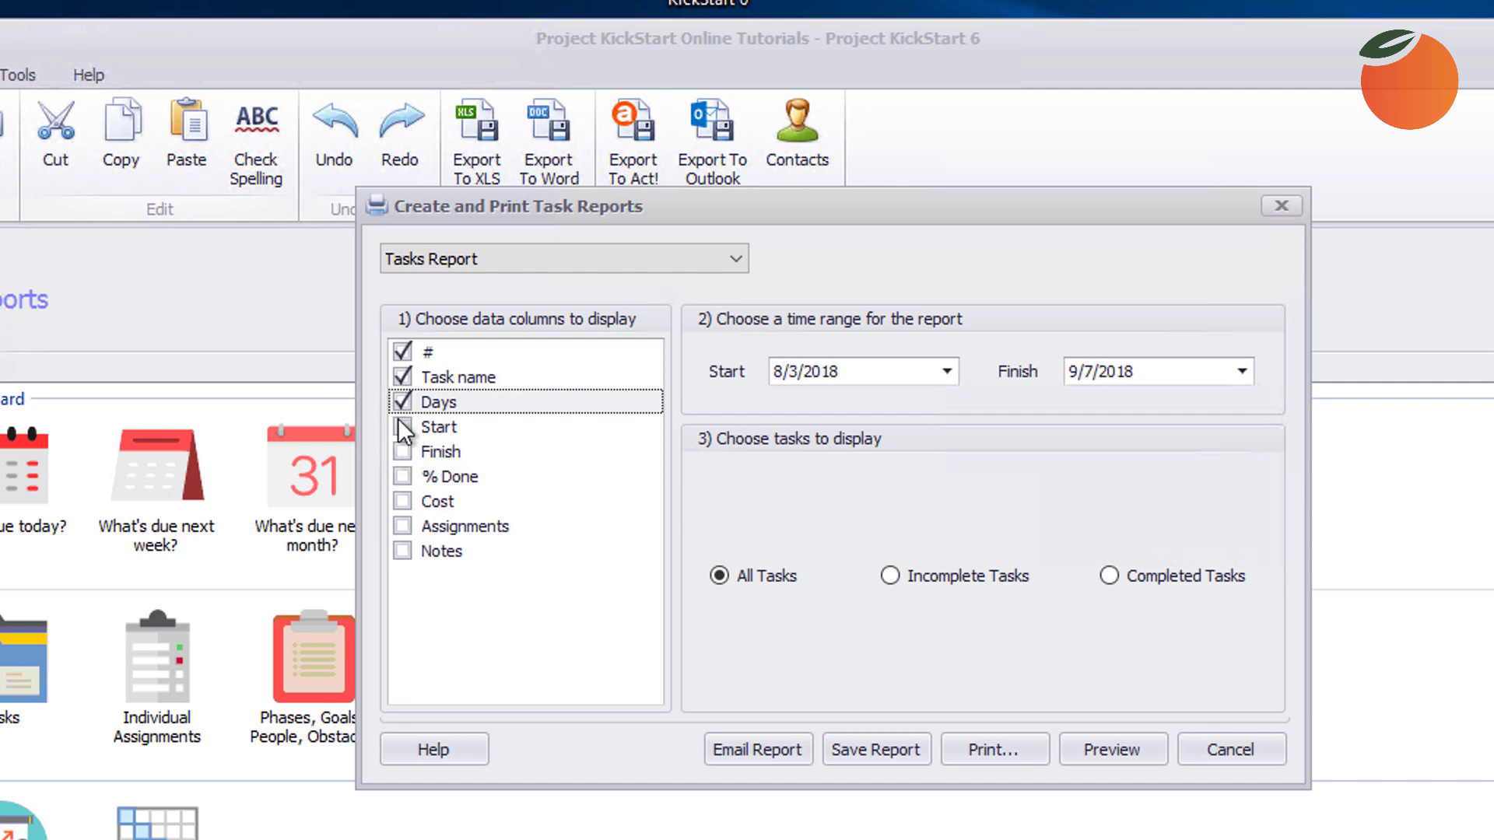
{"action": "left_click", "coordinate": [402, 428]}
{"action": "left_click", "coordinate": [403, 453]}
{"action": "left_click", "coordinate": [400, 481]}
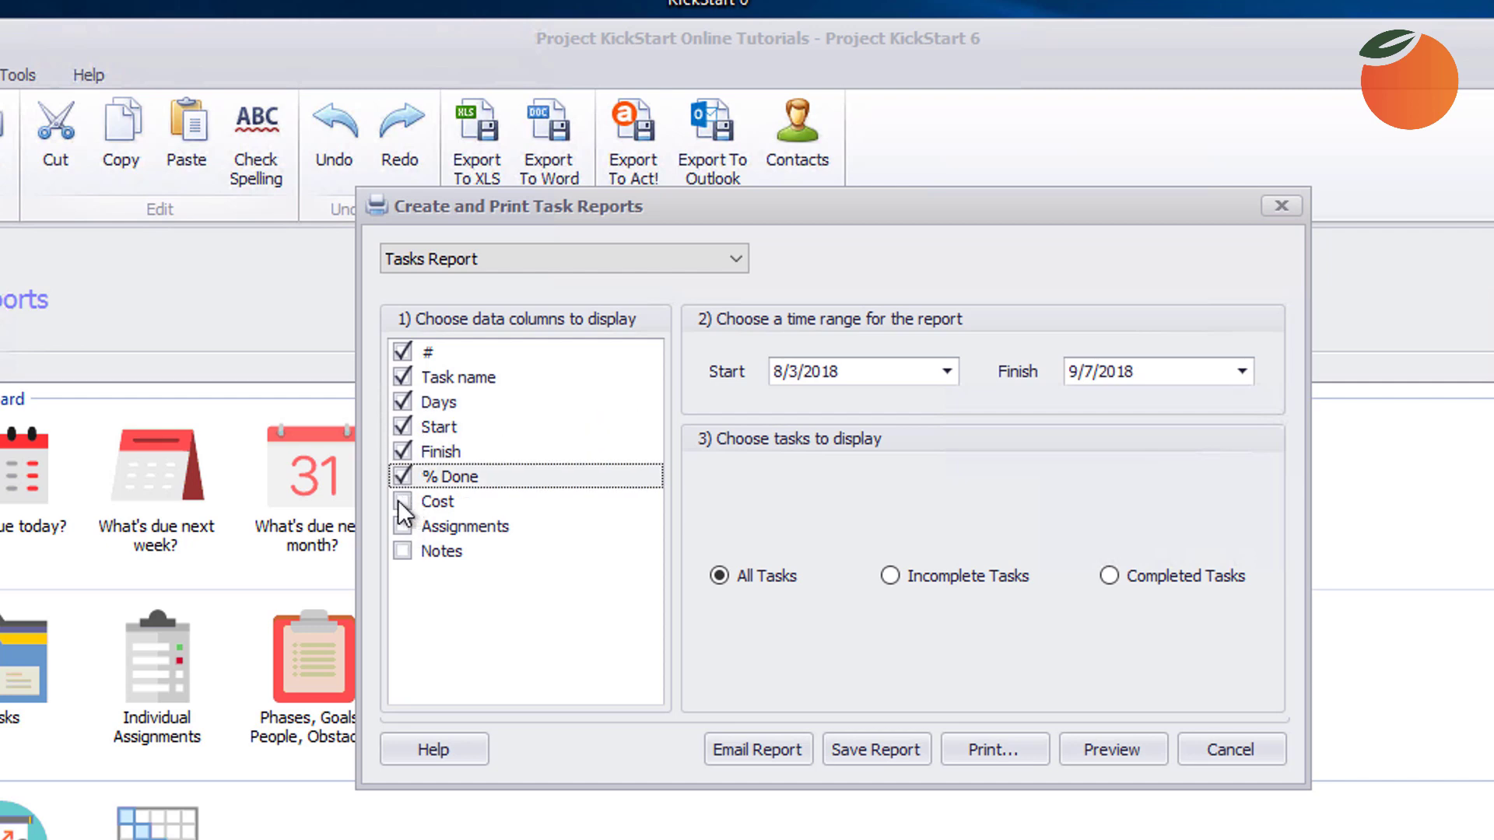
{"action": "left_click", "coordinate": [394, 548]}
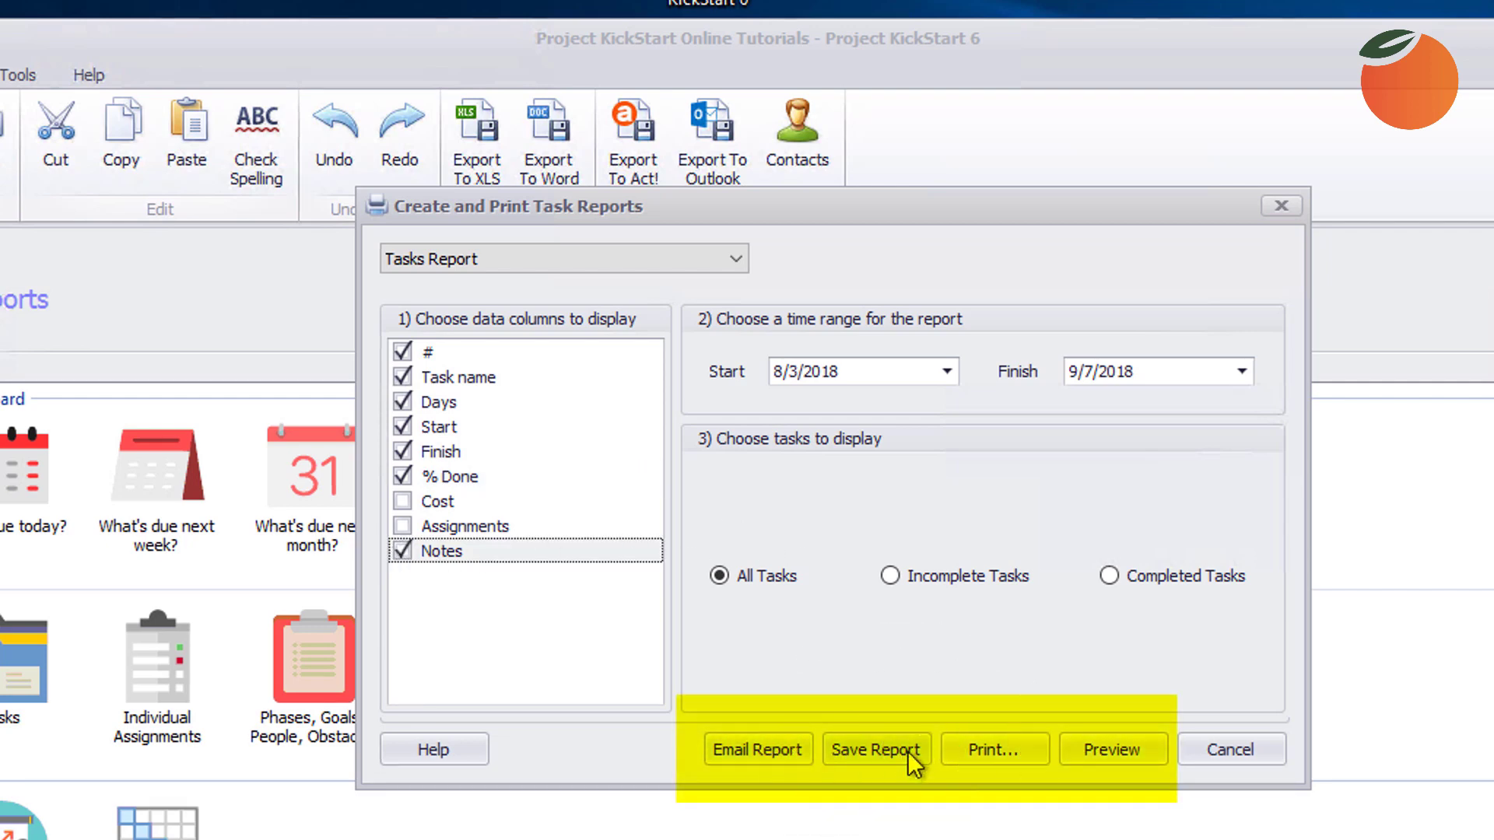
Step: Preview the Tasks Report, look through its task table and close the preview
{"action": "left_click", "coordinate": [1114, 749]}
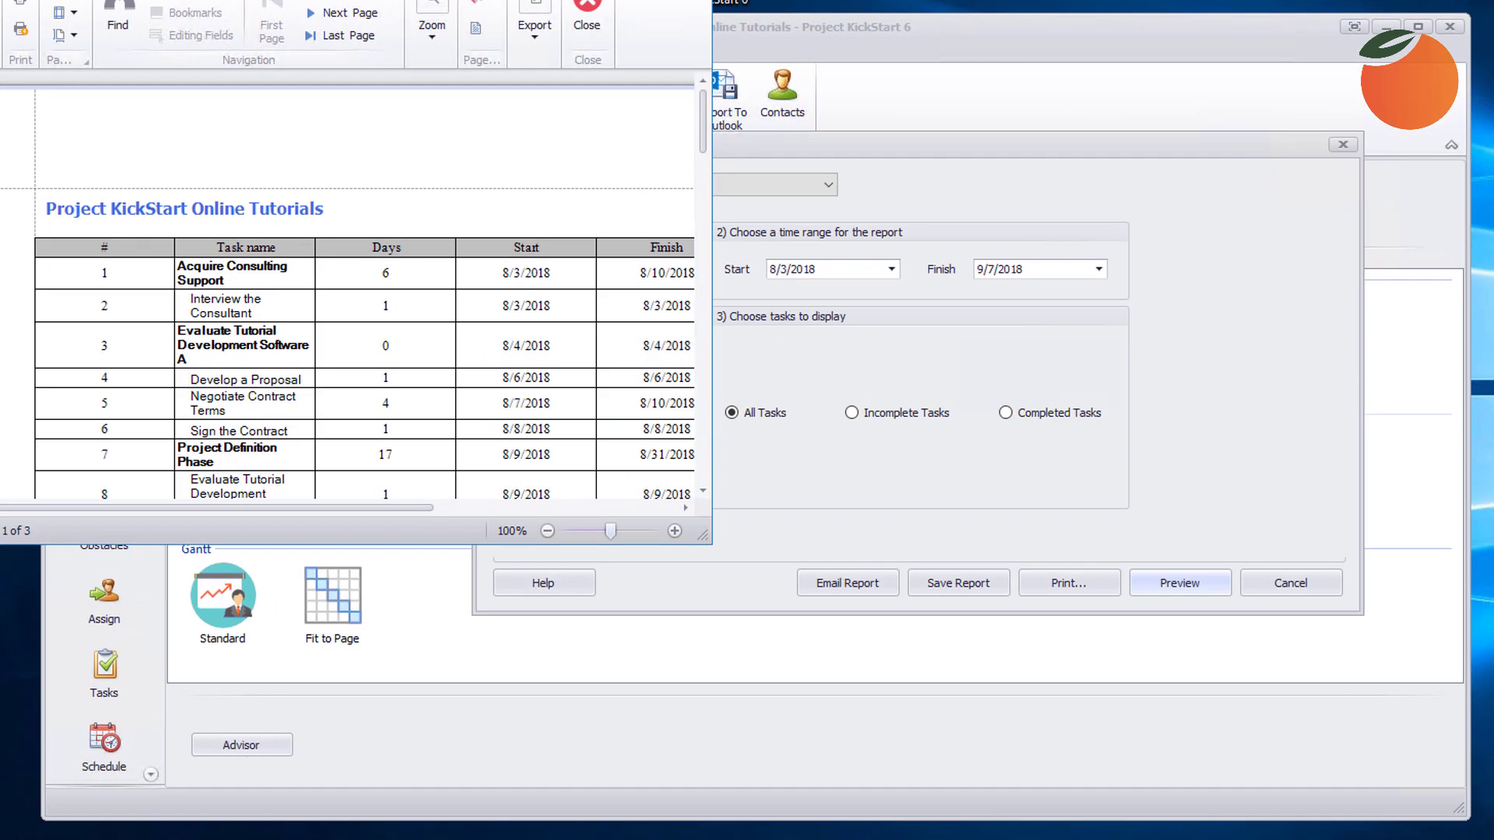
{"action": "left_click_drag", "start_coordinate": [365, 0], "coordinate": [767, 55]}
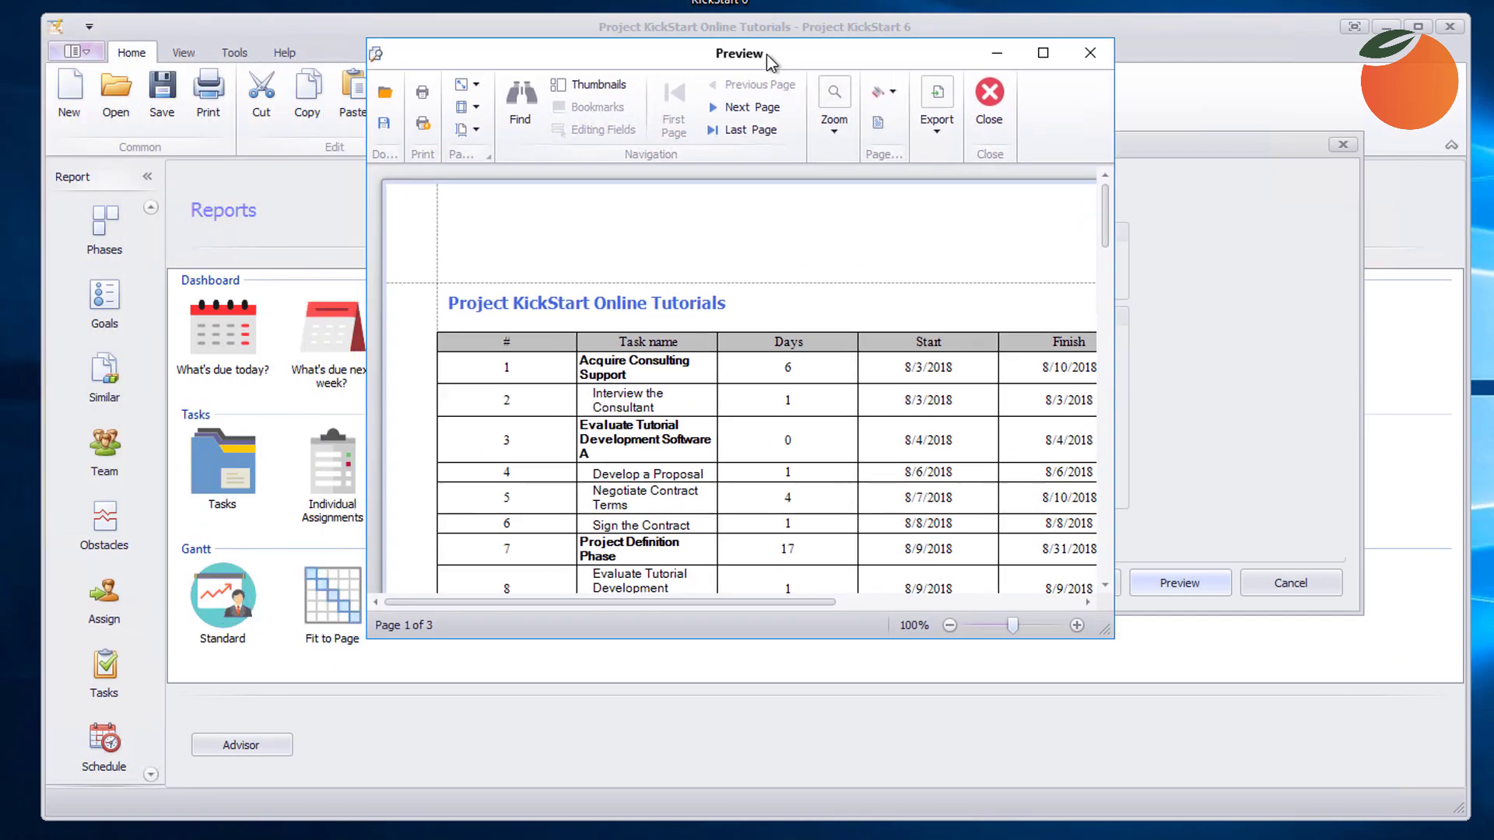
{"action": "scroll", "coordinate": [882, 405], "scroll_direction": "down", "scroll_amount": 6}
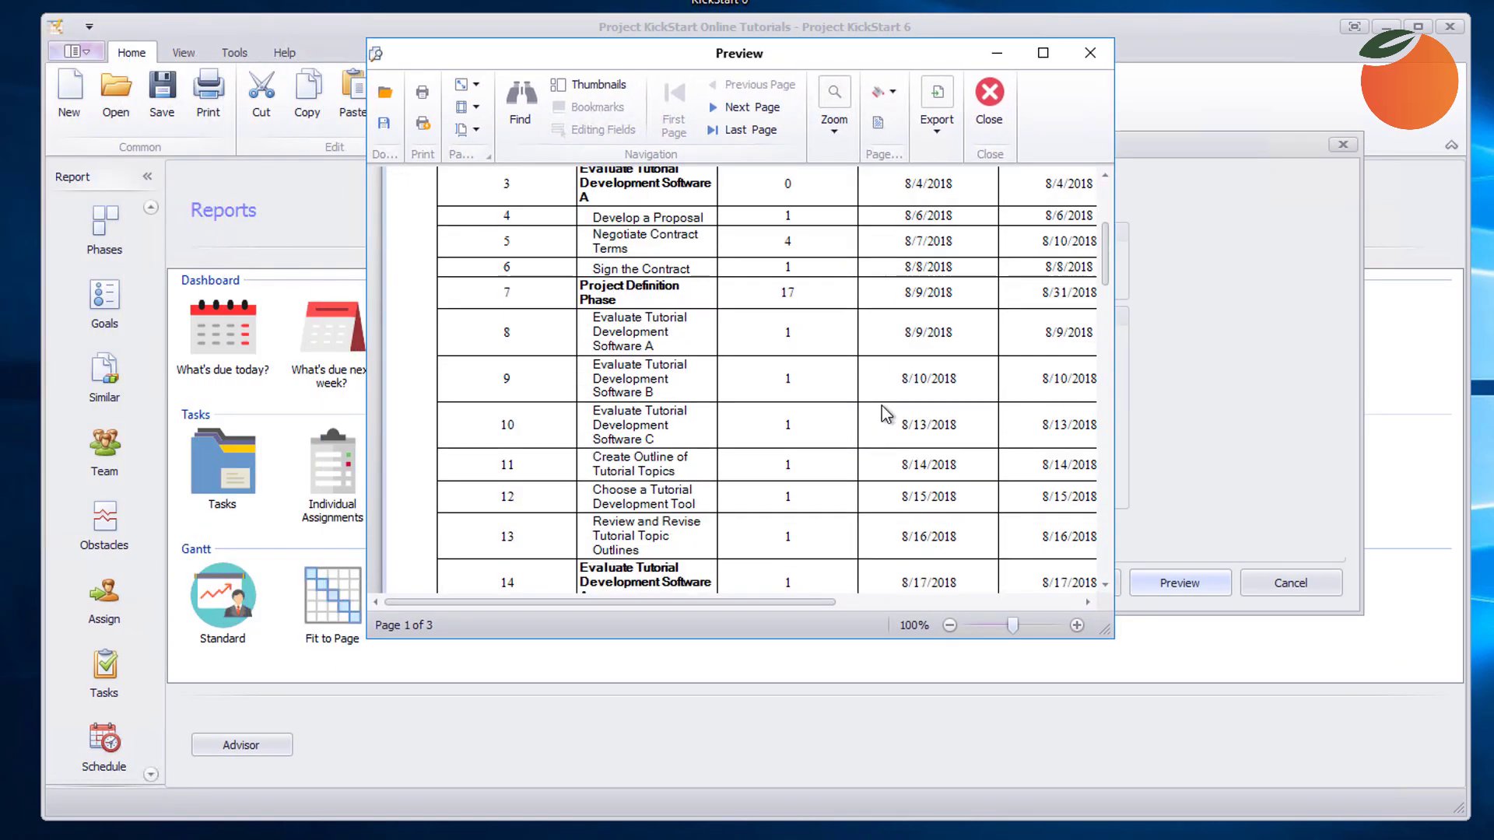
{"action": "scroll", "coordinate": [885, 409], "scroll_direction": "down", "scroll_amount": 1}
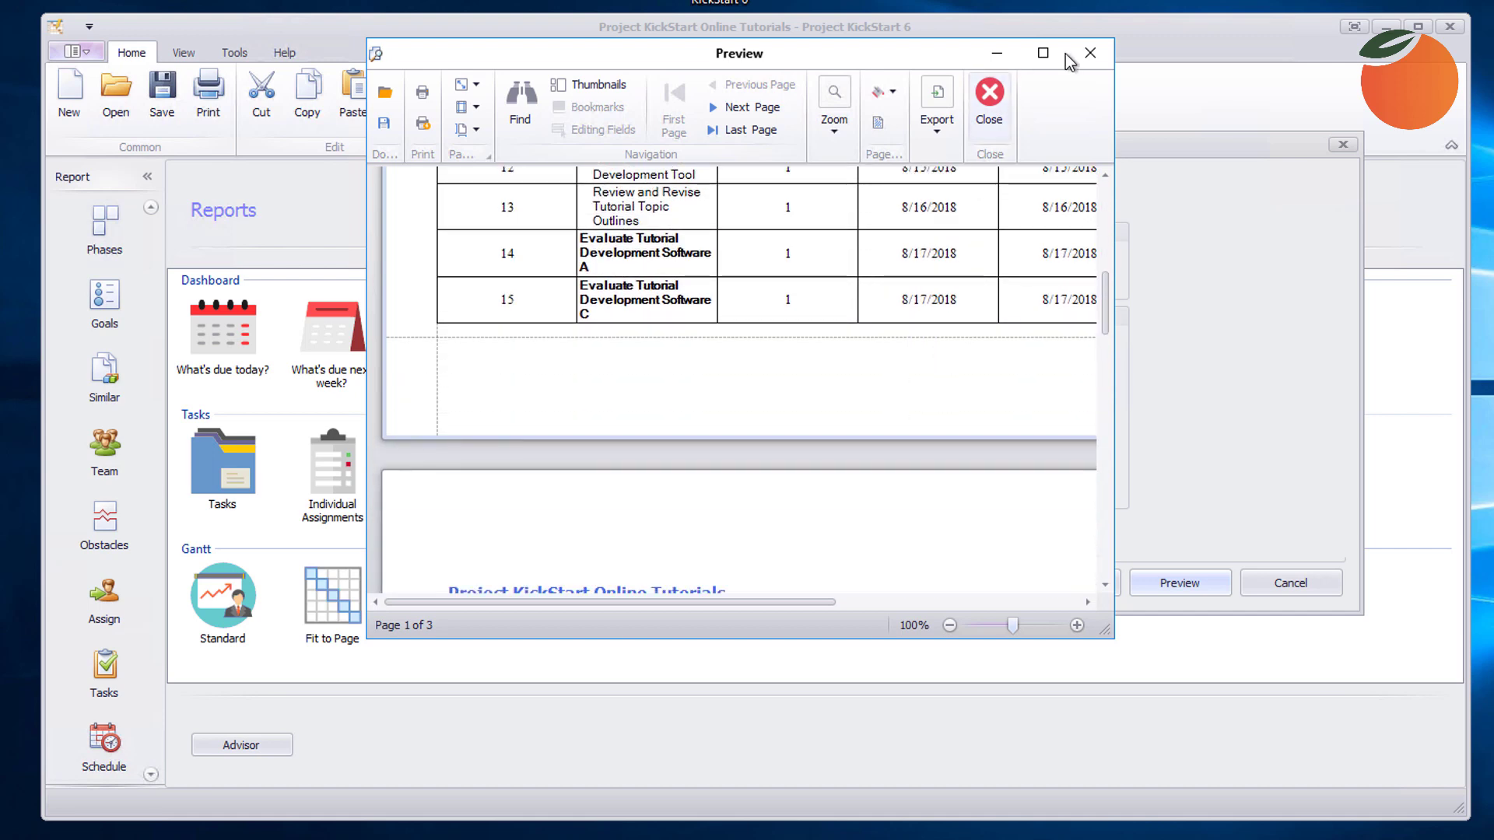
{"action": "left_click", "coordinate": [1091, 54]}
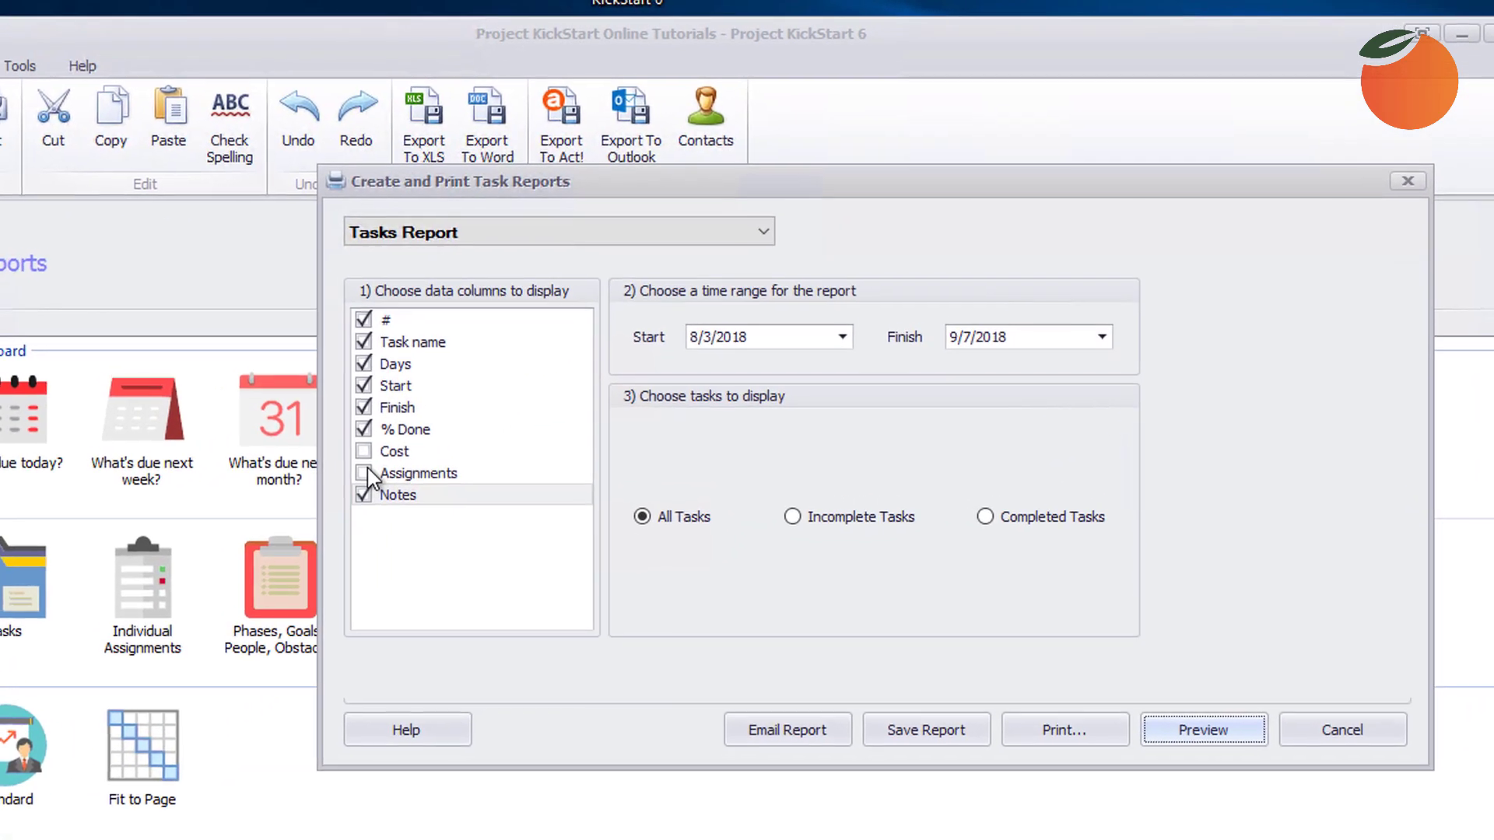
Step: Add the Assignments column to the Tasks Report and switch the report type to Individual Assignments Report
{"action": "left_click", "coordinate": [364, 473]}
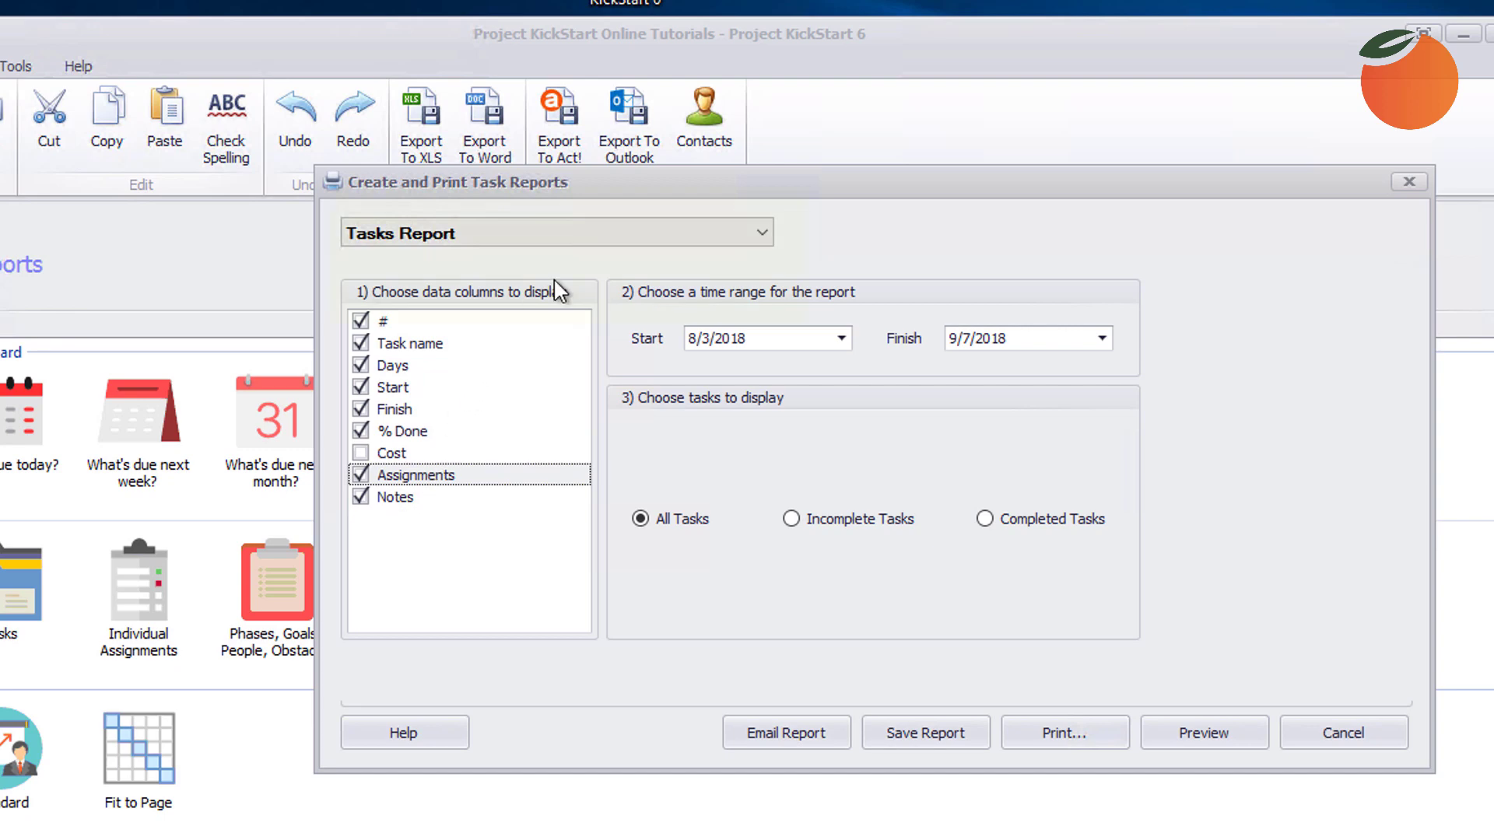
{"action": "left_click", "coordinate": [762, 232]}
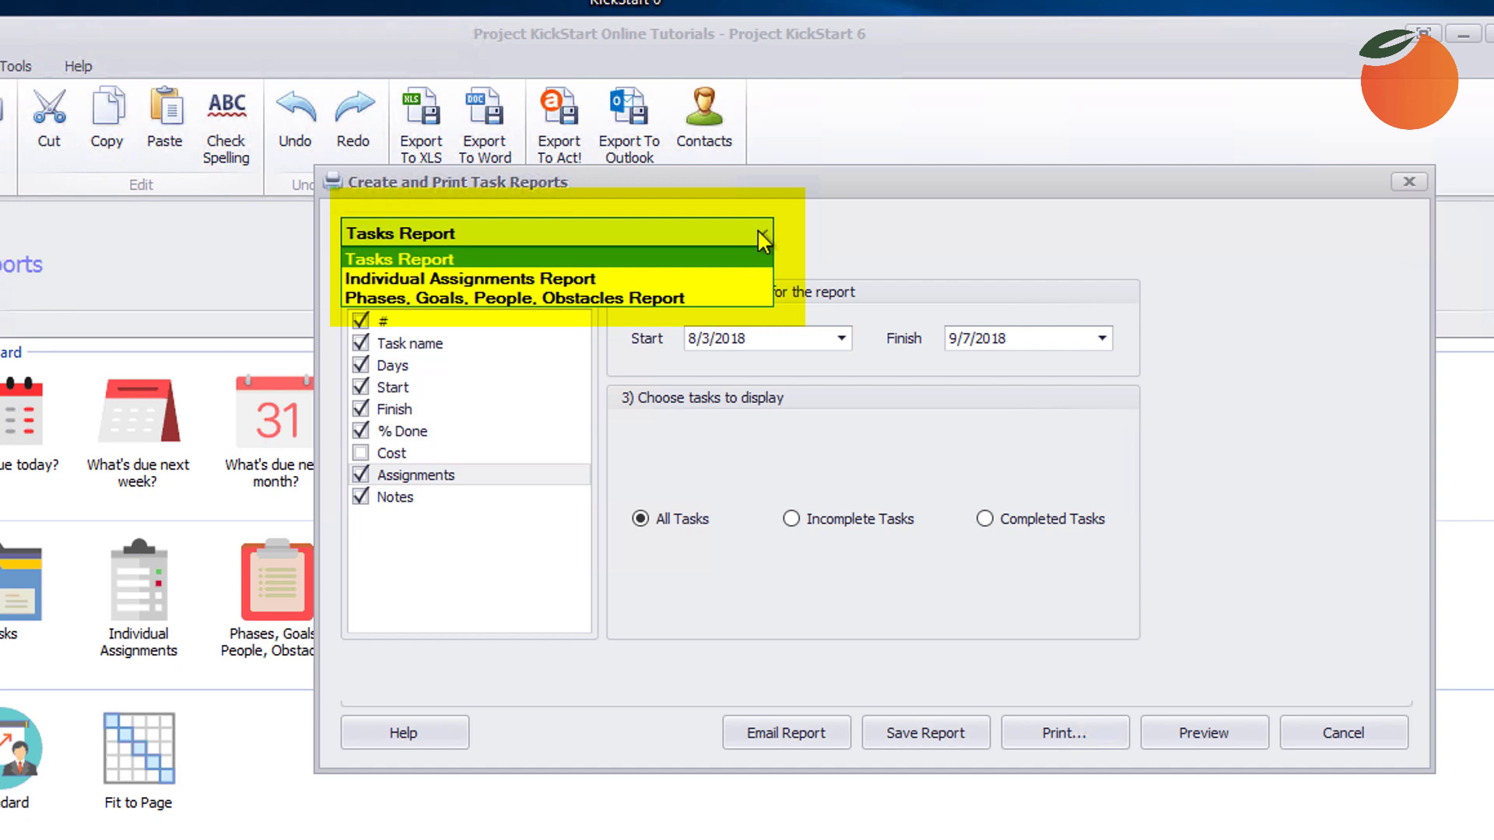
{"action": "left_click", "coordinate": [561, 279]}
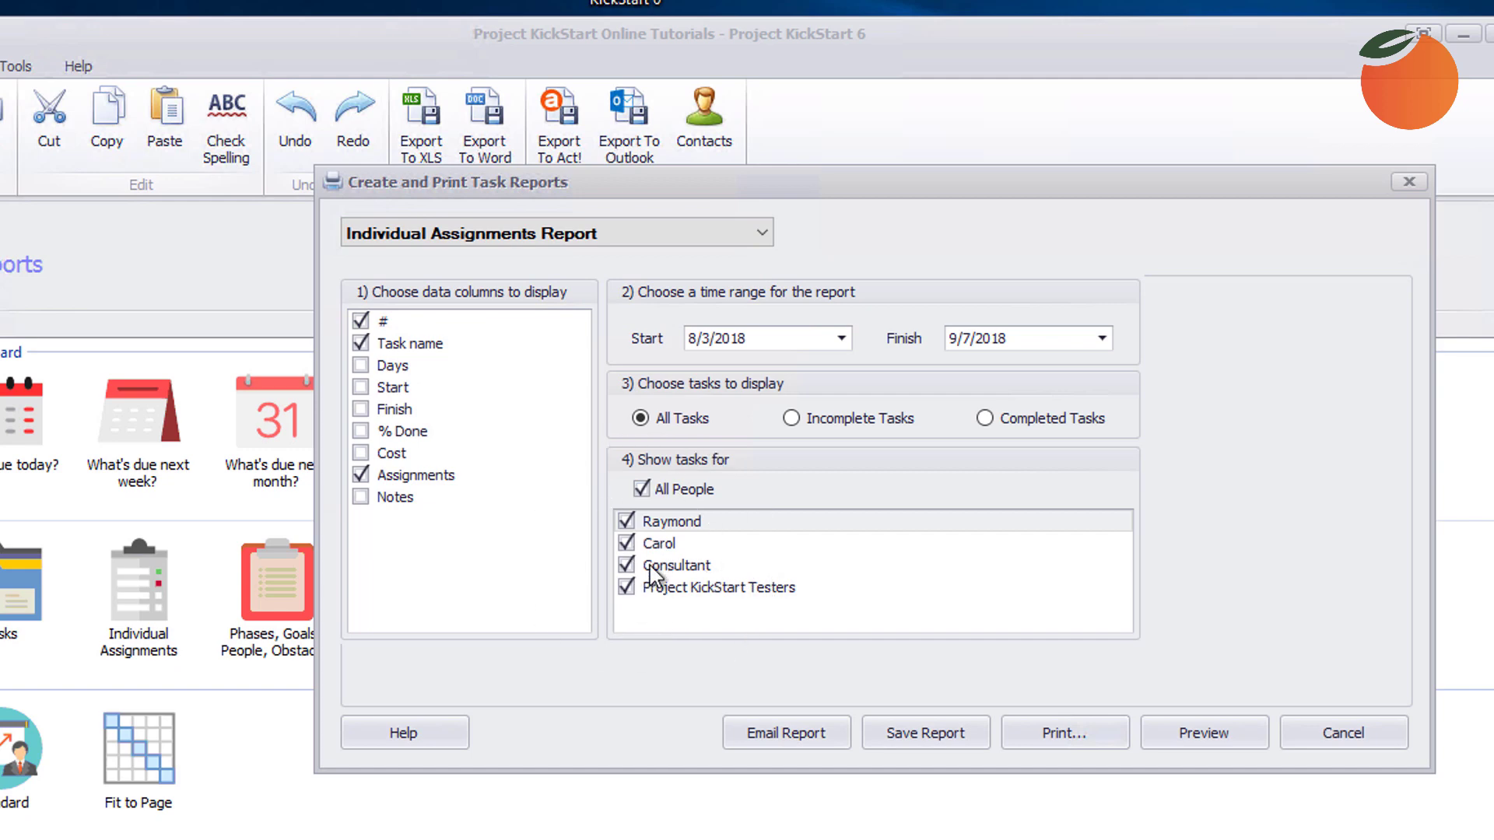
Step: Limit the Individual Assignments Report to the Consultant's tasks by excluding all other people and groups
{"action": "left_click", "coordinate": [632, 547]}
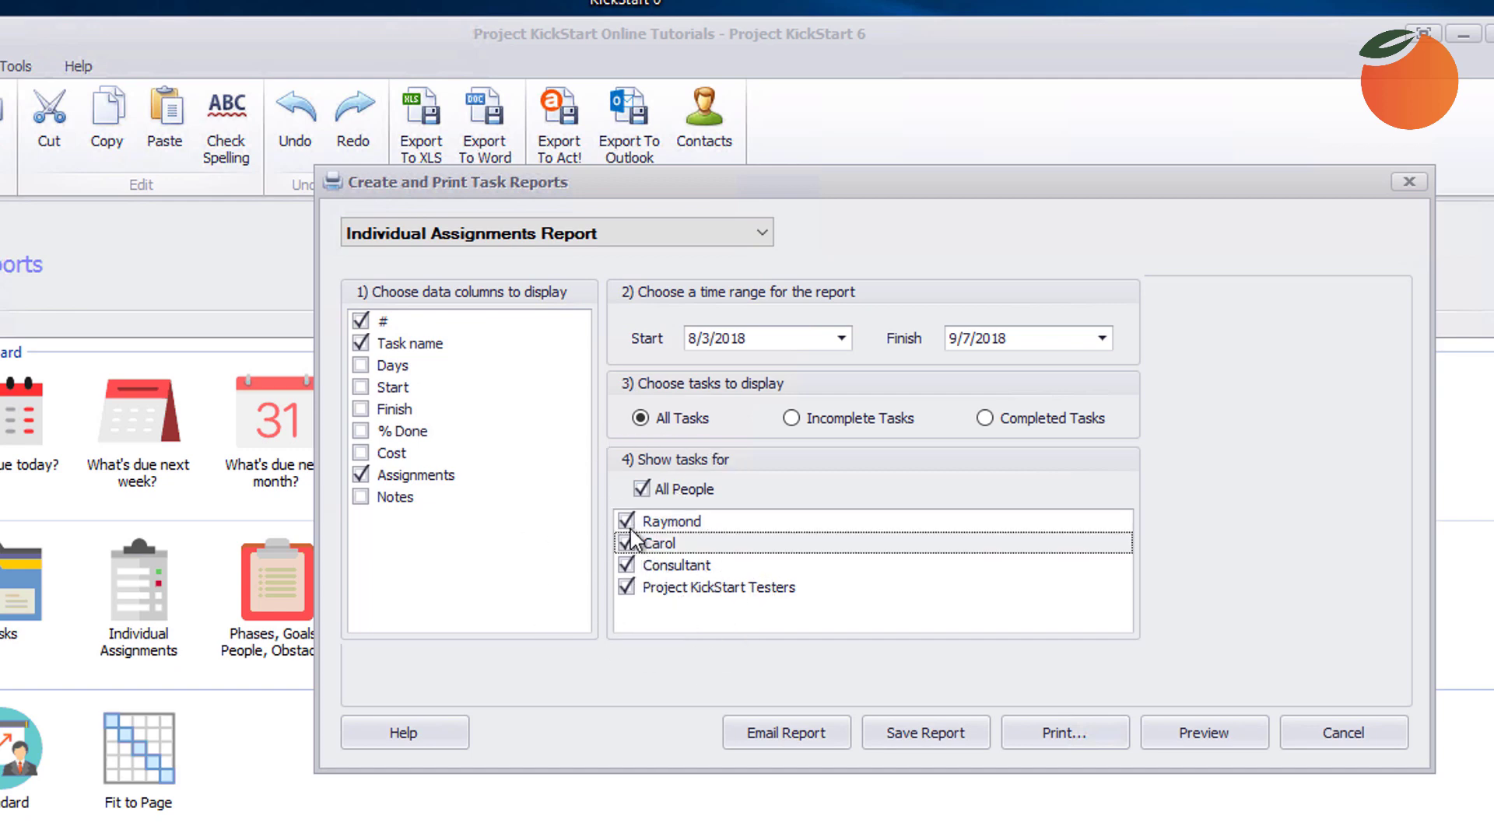
{"action": "left_click", "coordinate": [630, 525]}
{"action": "left_click", "coordinate": [629, 544]}
{"action": "left_click", "coordinate": [628, 545]}
{"action": "left_click", "coordinate": [627, 529]}
{"action": "left_click", "coordinate": [626, 525]}
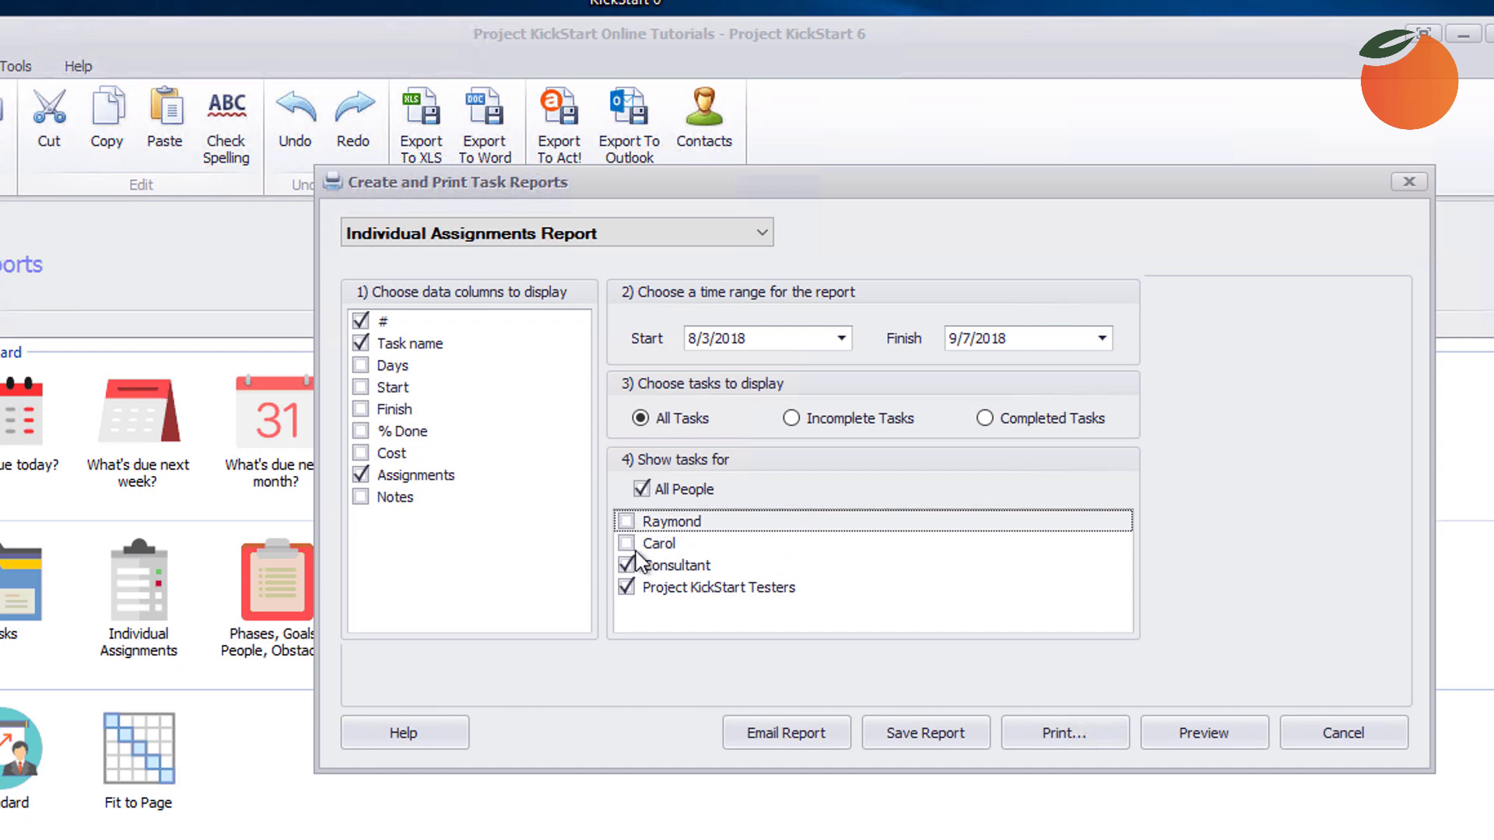
{"action": "left_click", "coordinate": [628, 590]}
{"action": "left_click", "coordinate": [627, 589]}
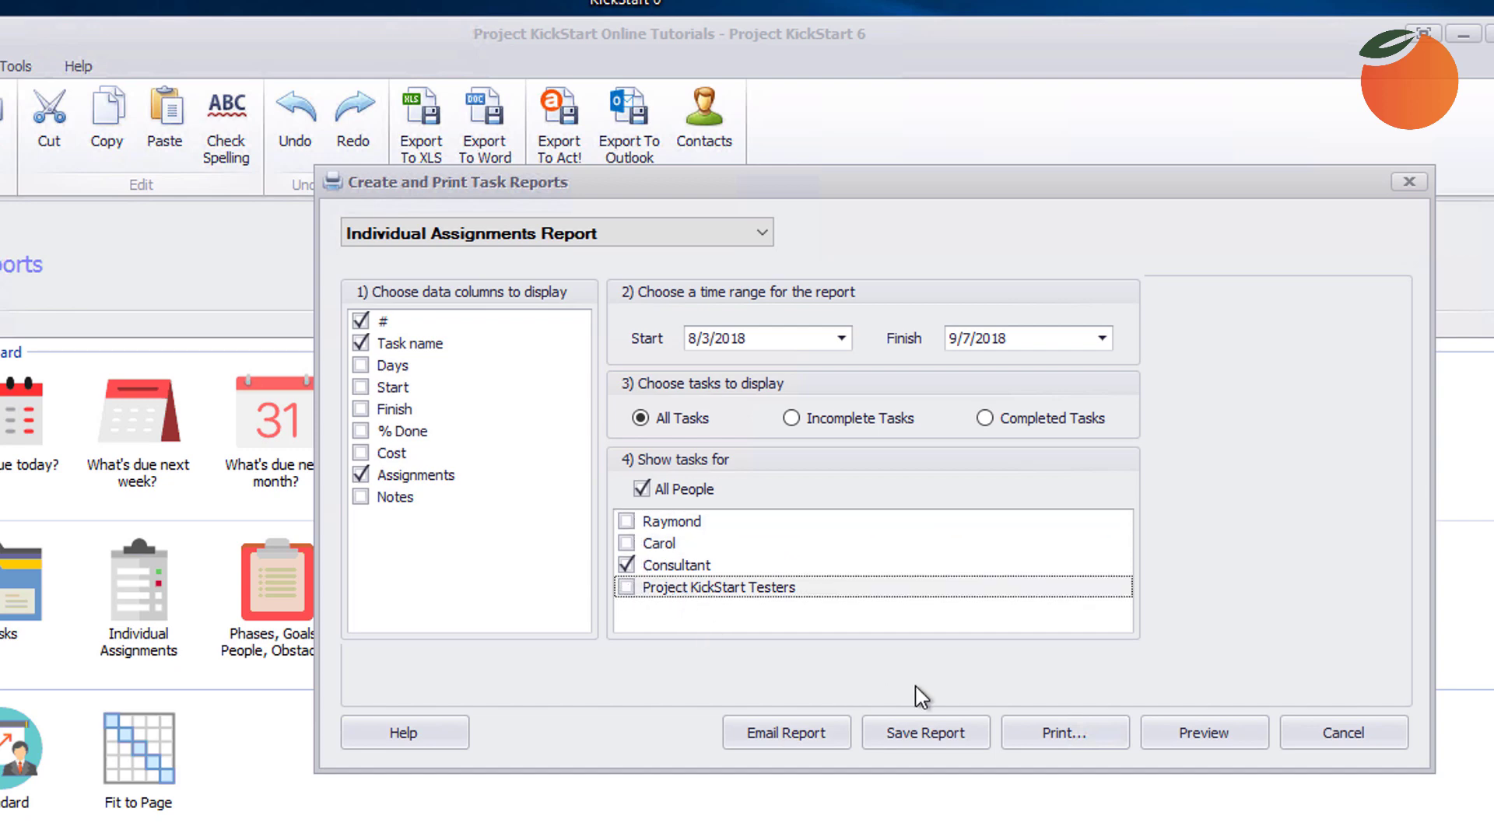
Step: Preview the Consultant's assignments report, look through the listed tasks and close the preview
{"action": "left_click", "coordinate": [1191, 736]}
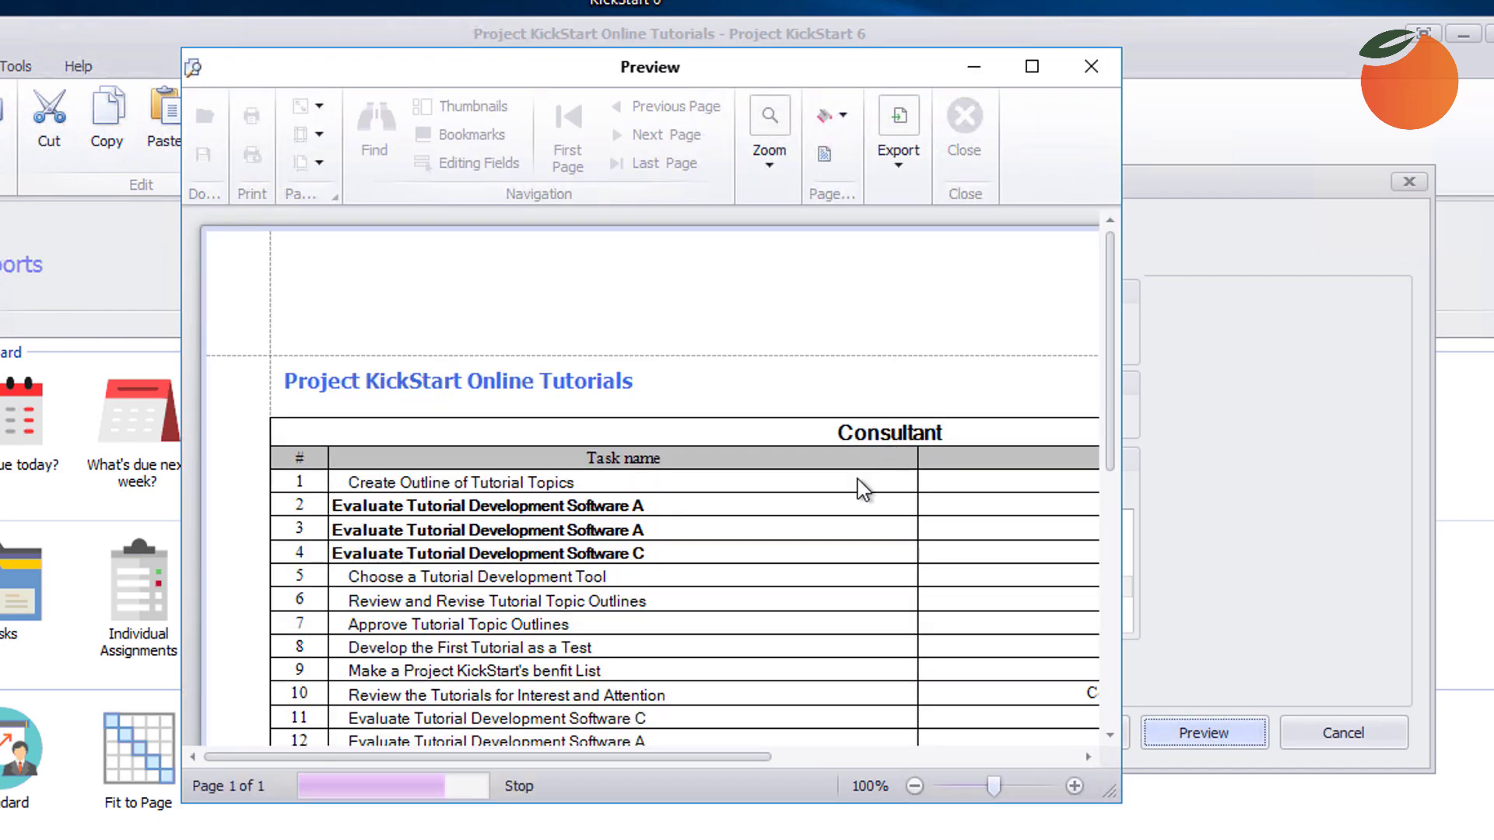
{"action": "scroll", "coordinate": [747, 615], "scroll_direction": "down", "scroll_amount": 1}
{"action": "scroll", "coordinate": [747, 616], "scroll_direction": "down", "scroll_amount": 4}
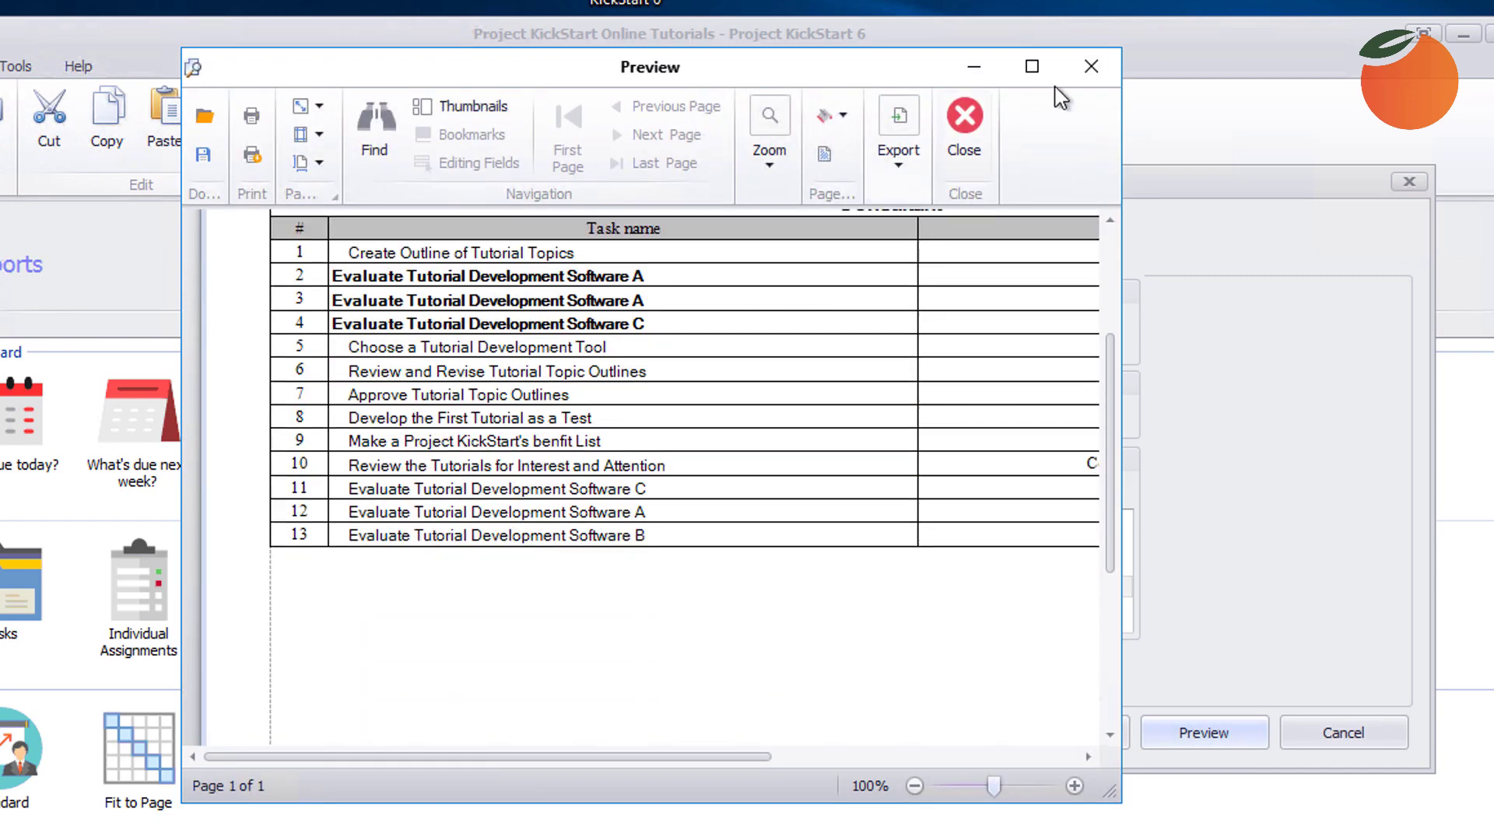
{"action": "left_click", "coordinate": [1091, 65]}
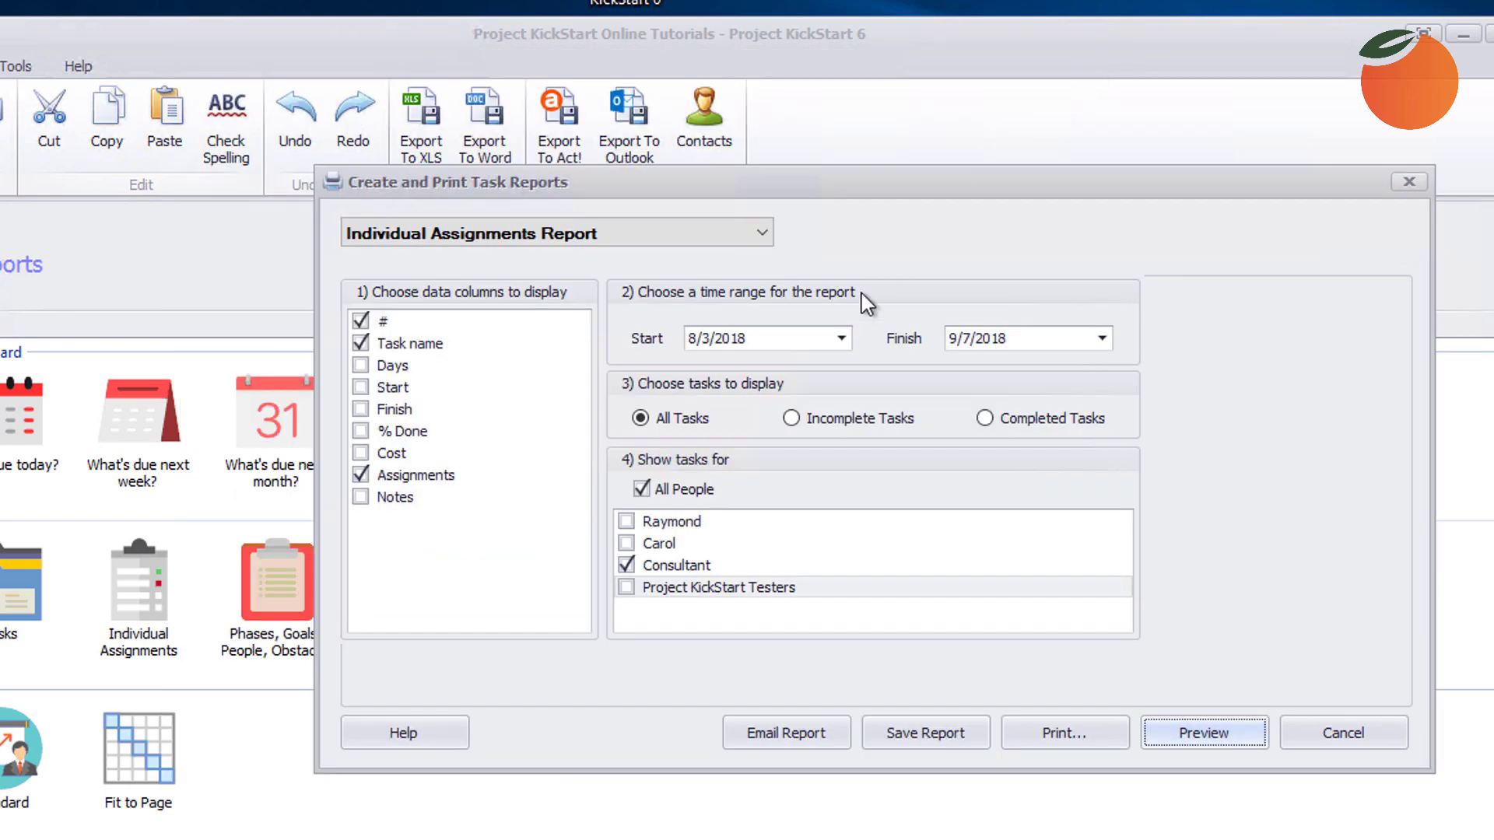
Step: Set the Individual Assignments Report to display only incomplete tasks
{"action": "left_click", "coordinate": [829, 343]}
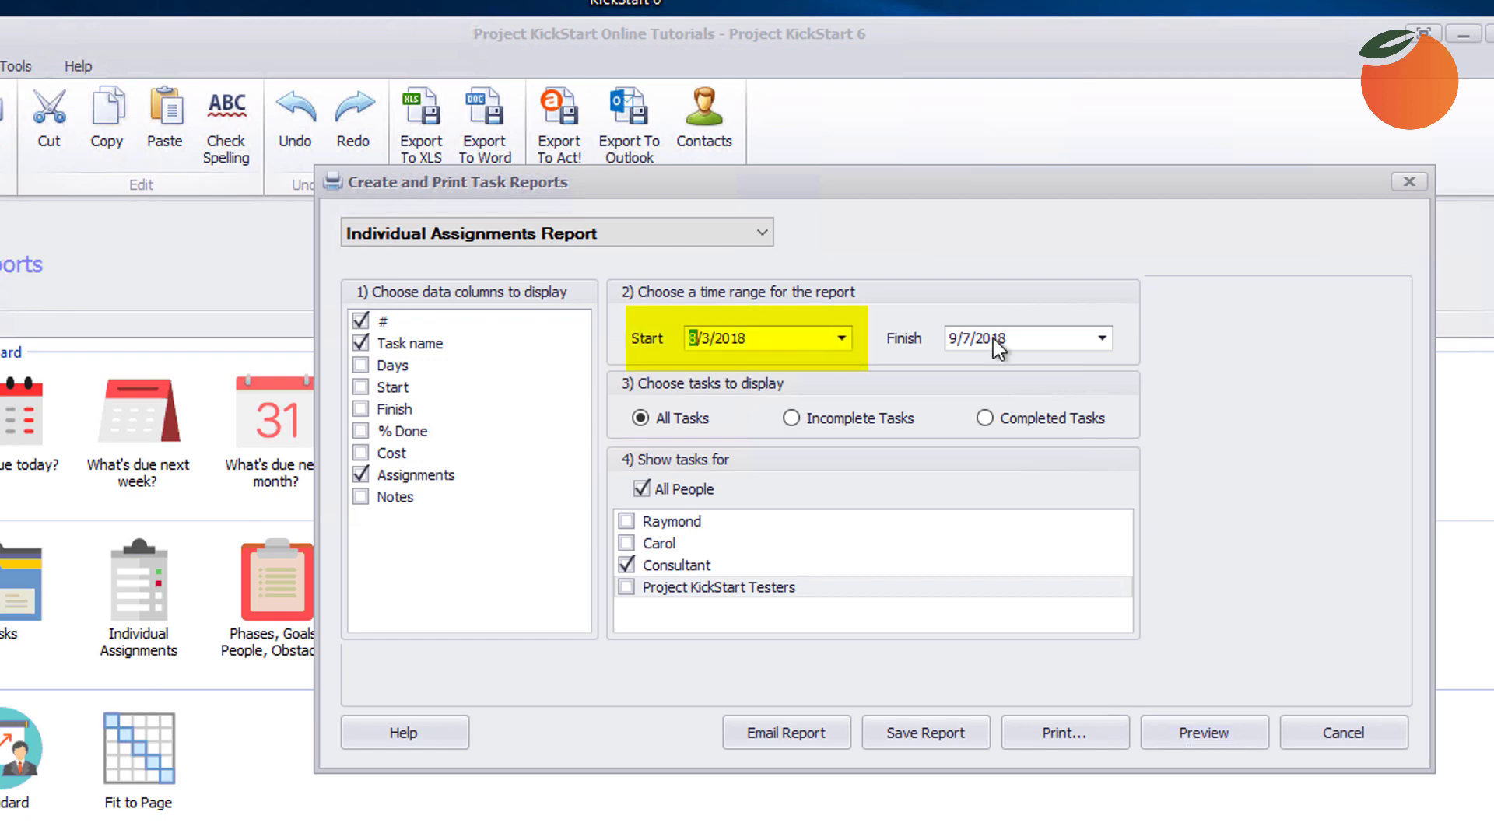
{"action": "left_click", "coordinate": [986, 418]}
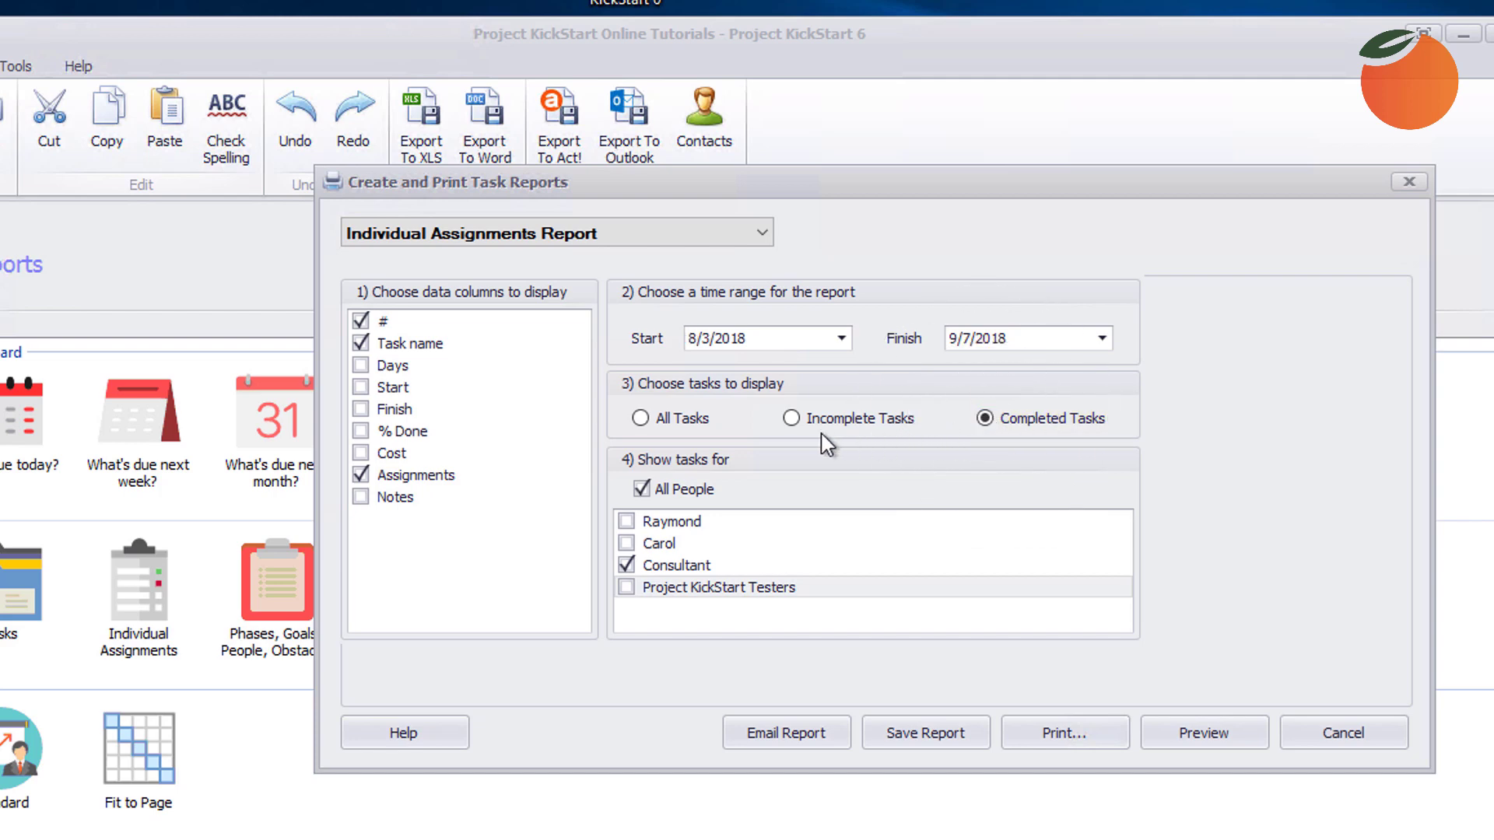
{"action": "left_click", "coordinate": [787, 417]}
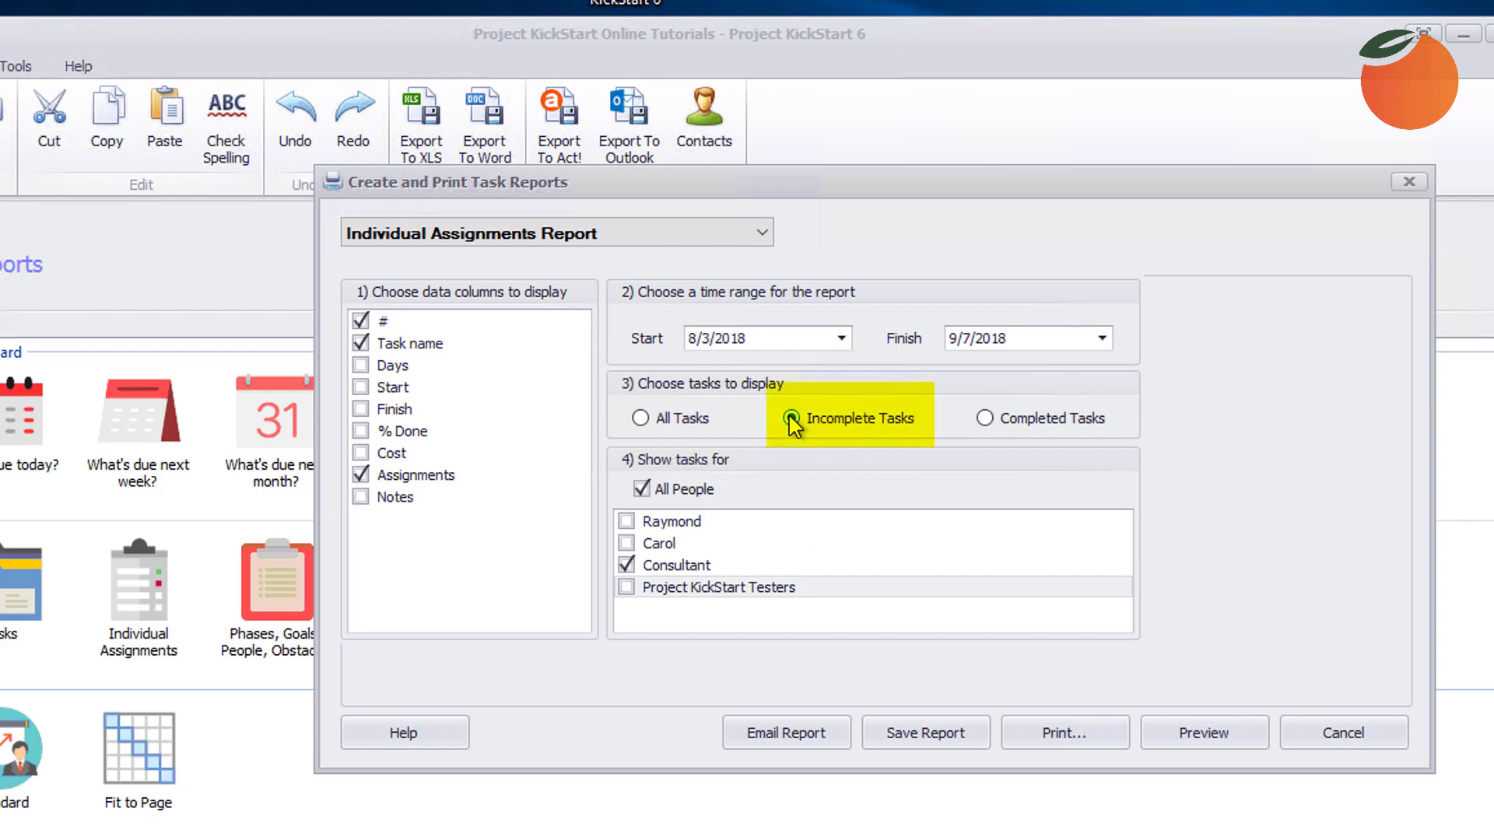
Step: Switch back to the Tasks Report and add the Cost, Assignments and Notes columns, leaving out % Done
{"action": "left_click", "coordinate": [757, 242]}
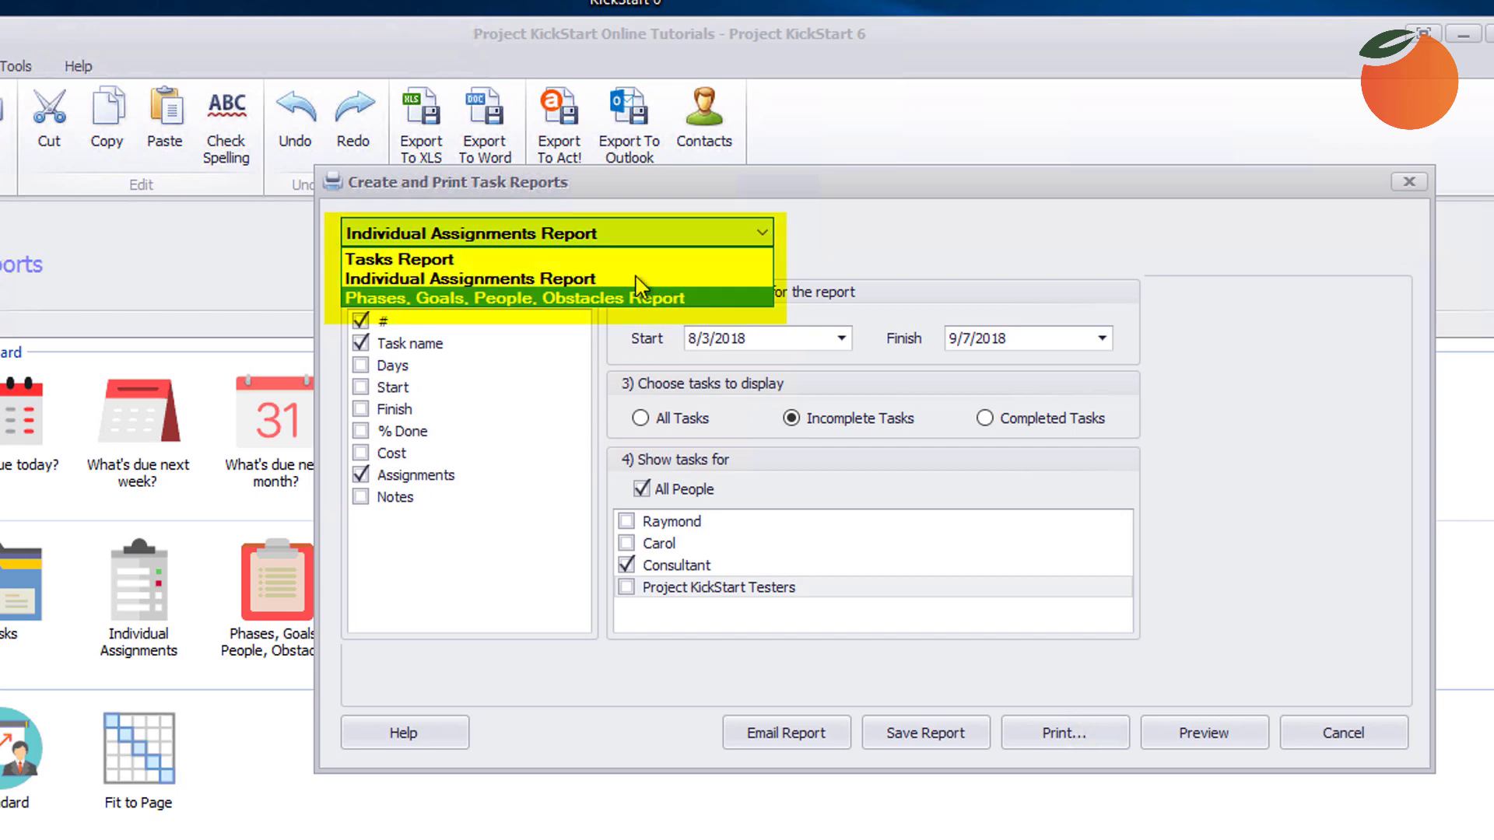
{"action": "left_click", "coordinate": [446, 258]}
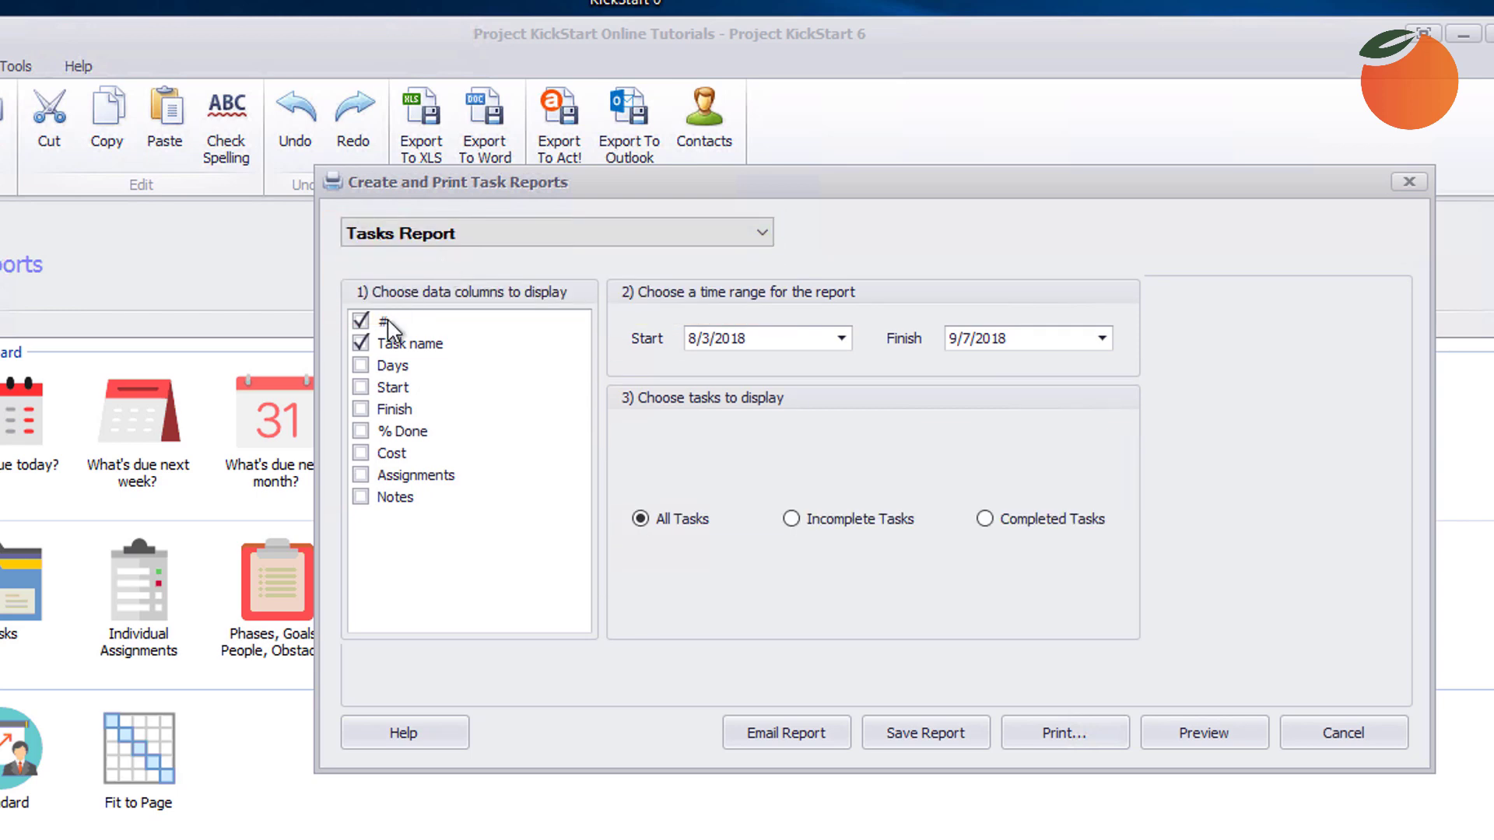
{"action": "left_click", "coordinate": [359, 455]}
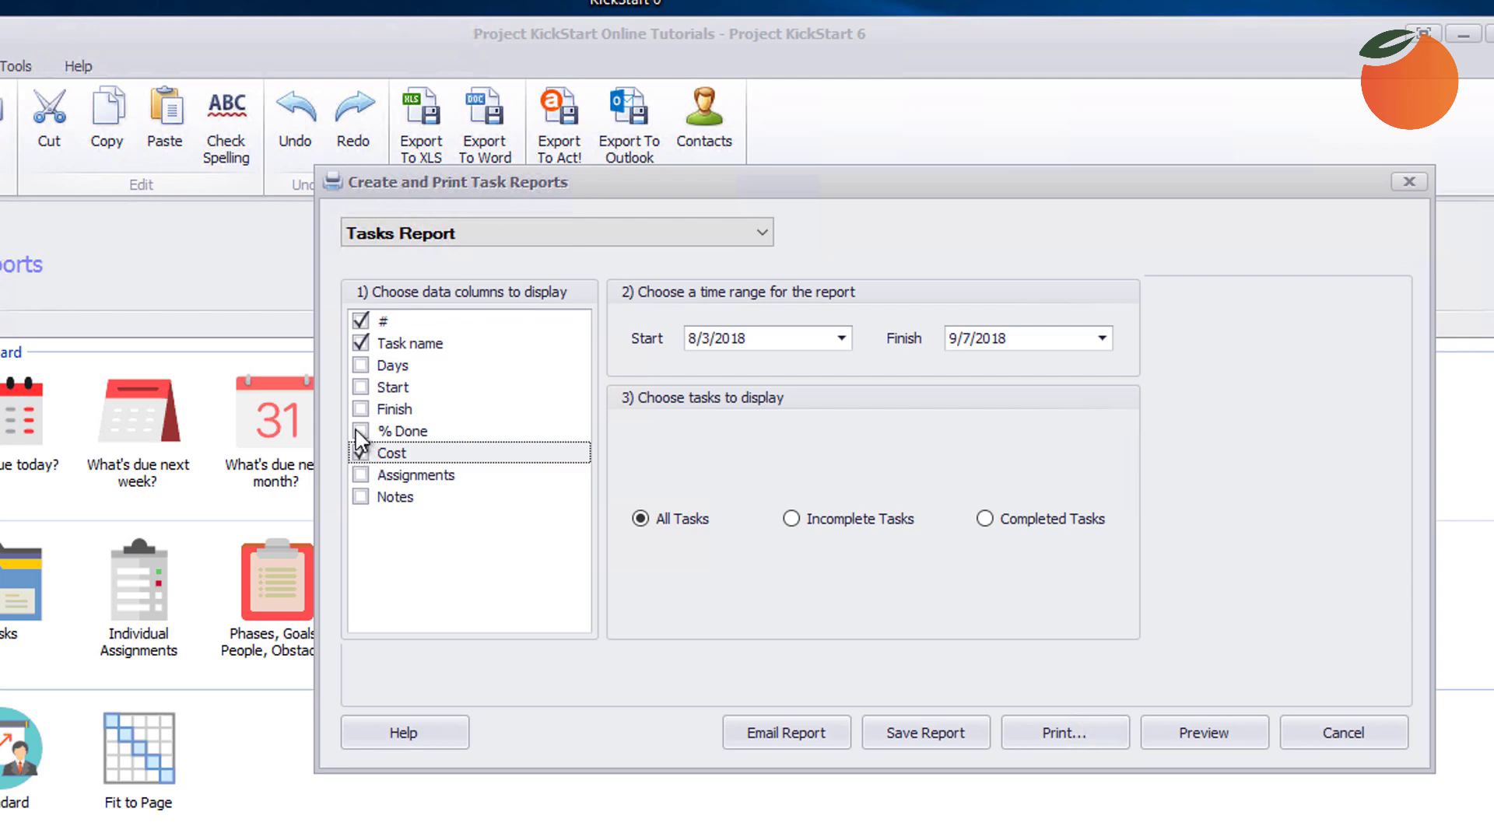
{"action": "left_click", "coordinate": [360, 432]}
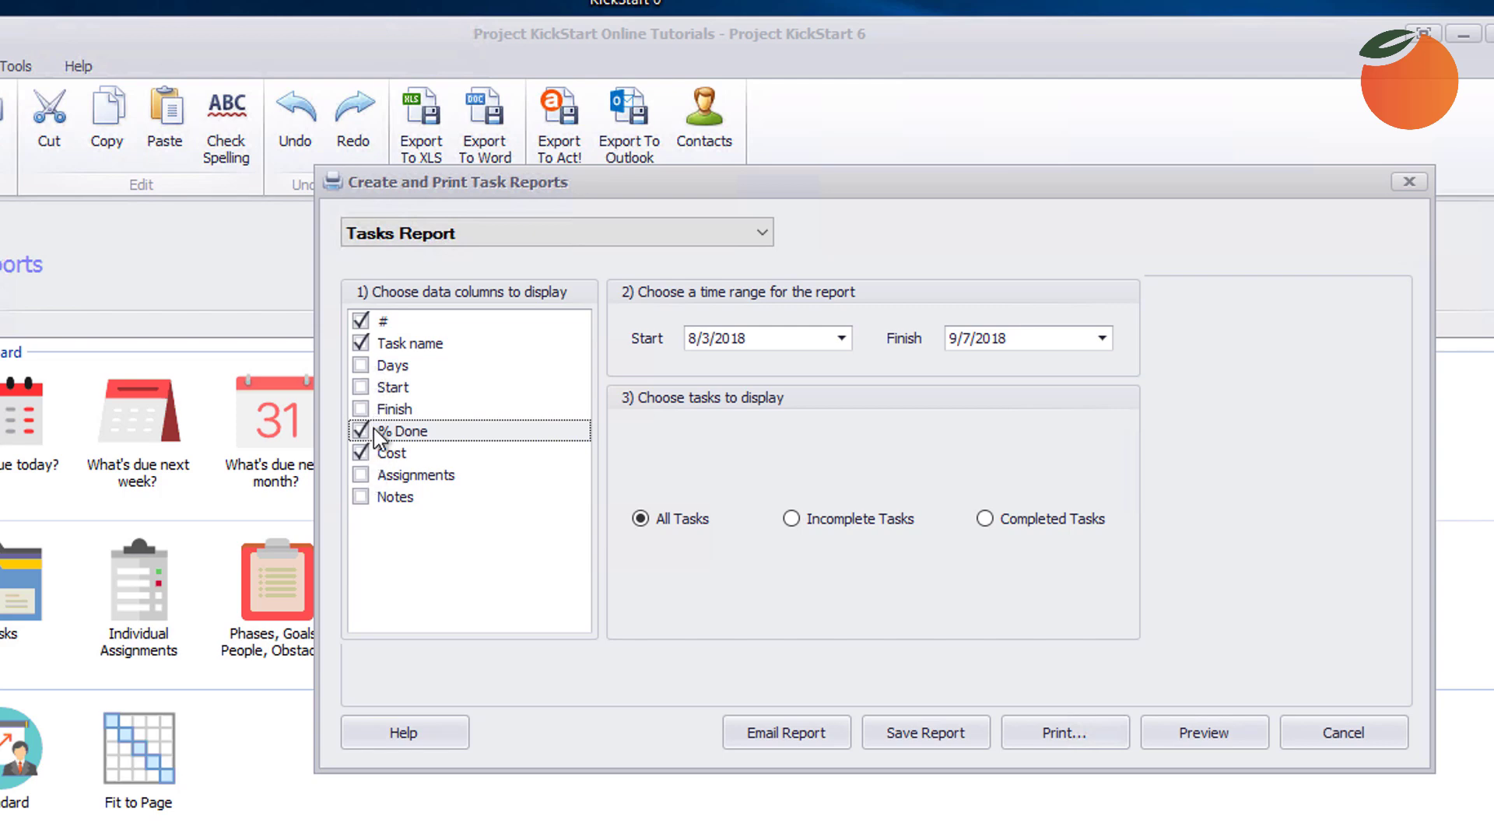
{"action": "left_click", "coordinate": [363, 432]}
{"action": "left_click", "coordinate": [363, 475]}
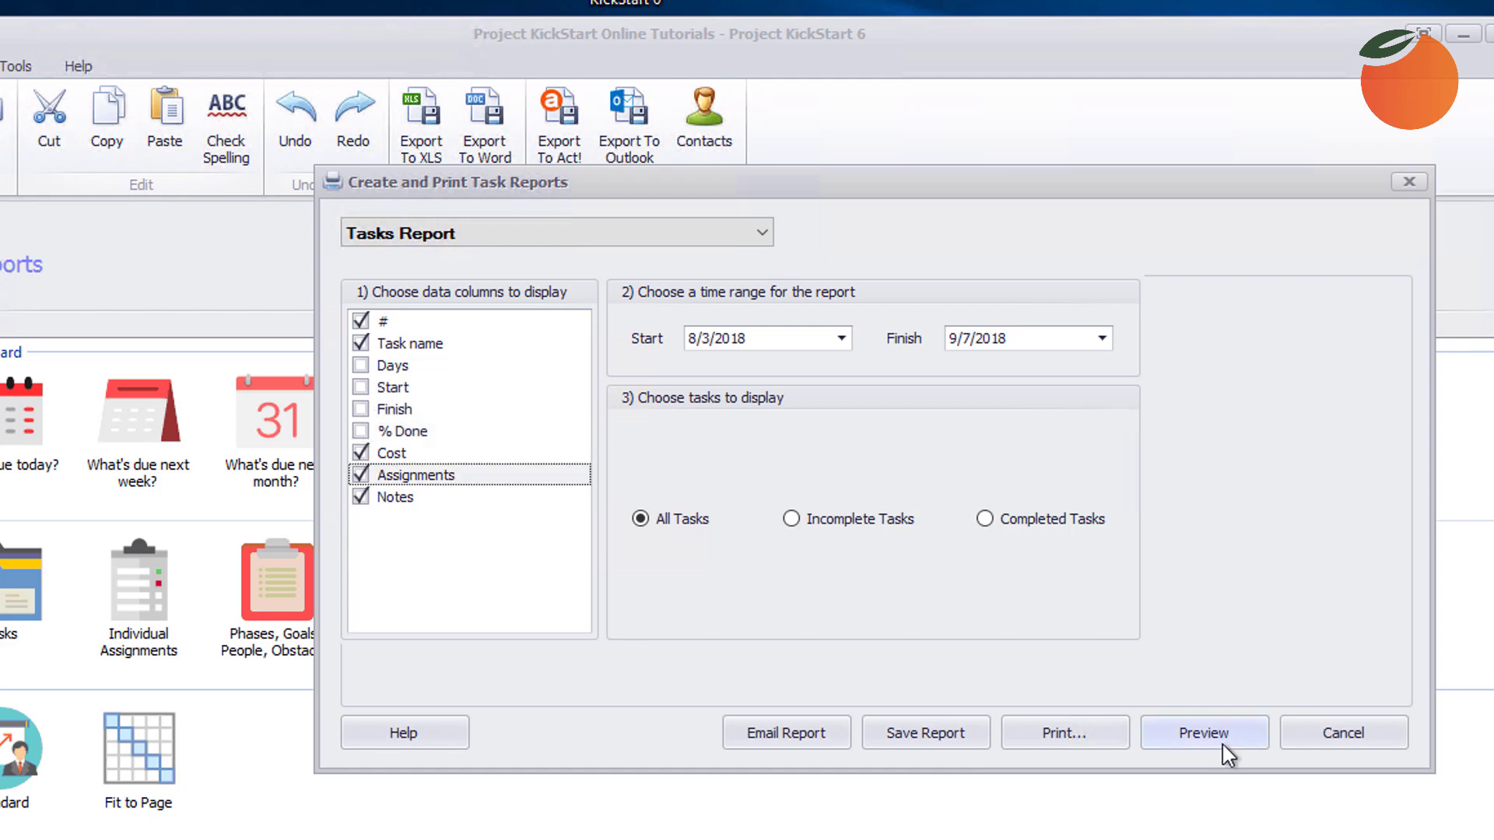
Step: Preview the Tasks Report with its cost column, look through the pages and close the preview
{"action": "left_click", "coordinate": [1222, 745]}
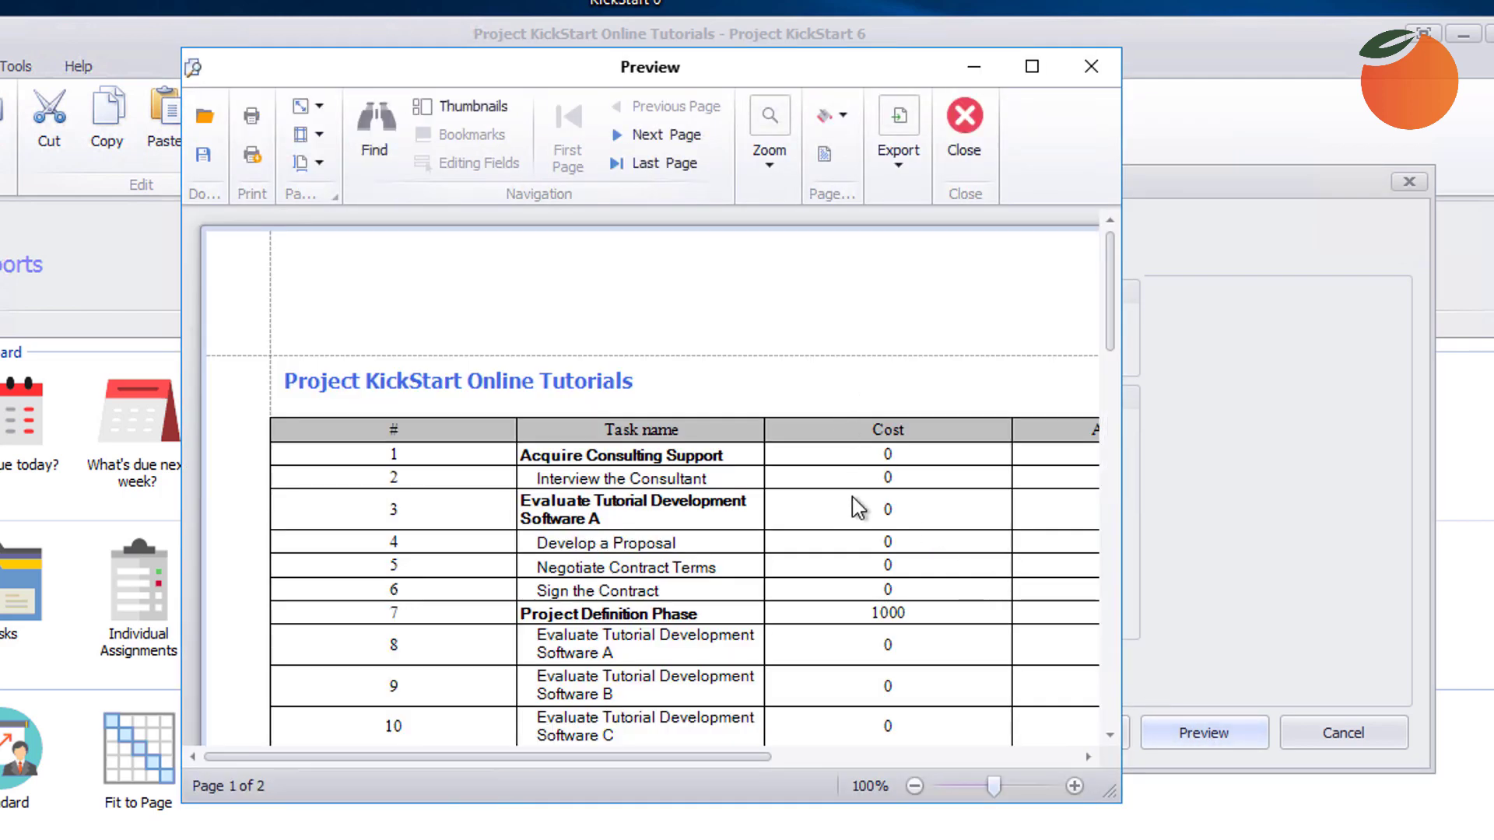
{"action": "scroll", "coordinate": [853, 499], "scroll_direction": "down", "scroll_amount": 3}
{"action": "scroll", "coordinate": [852, 497], "scroll_direction": "down", "scroll_amount": 6}
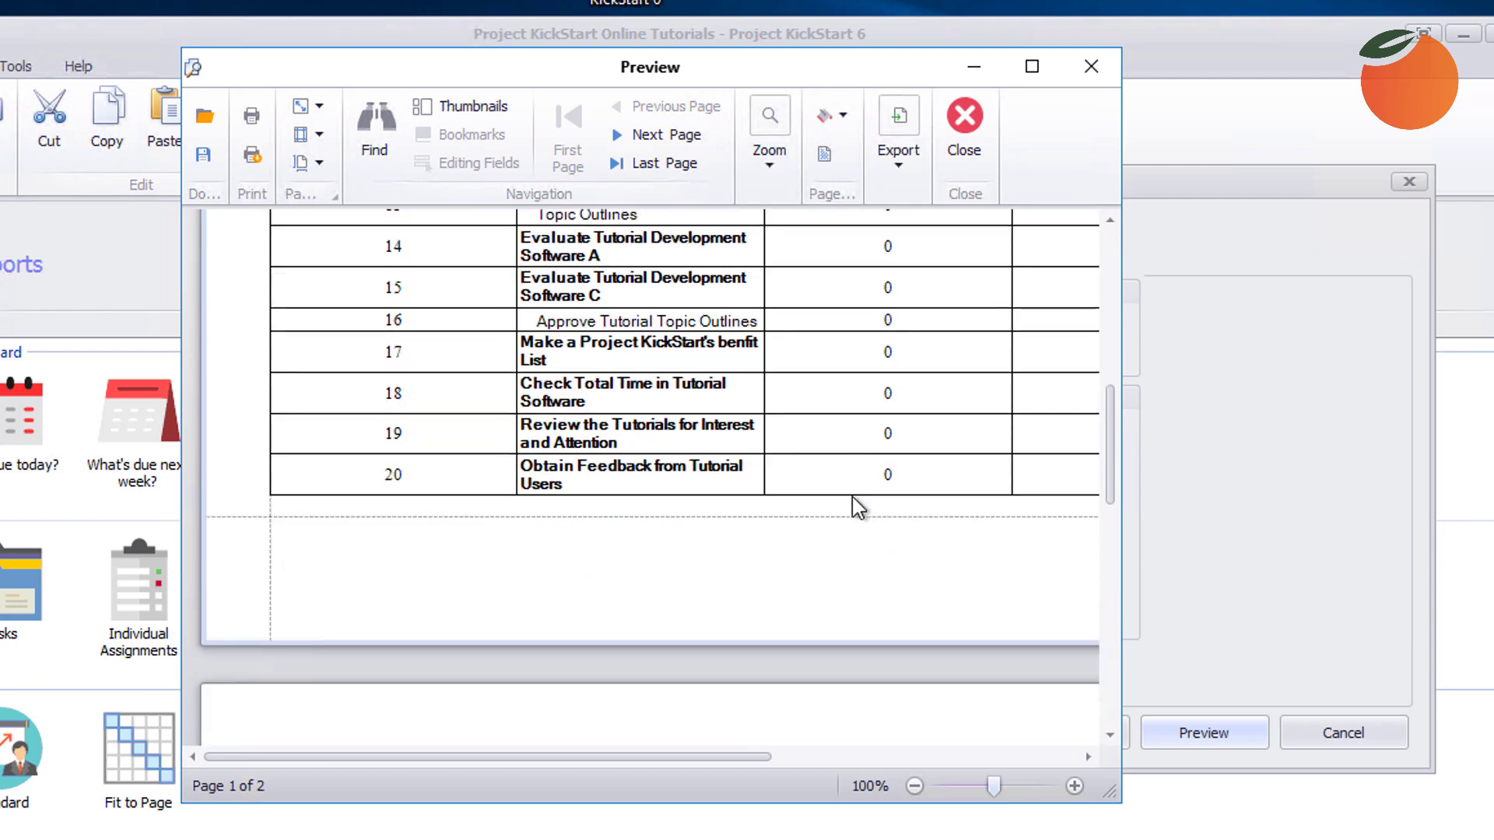
{"action": "scroll", "coordinate": [852, 496], "scroll_direction": "up", "scroll_amount": 4}
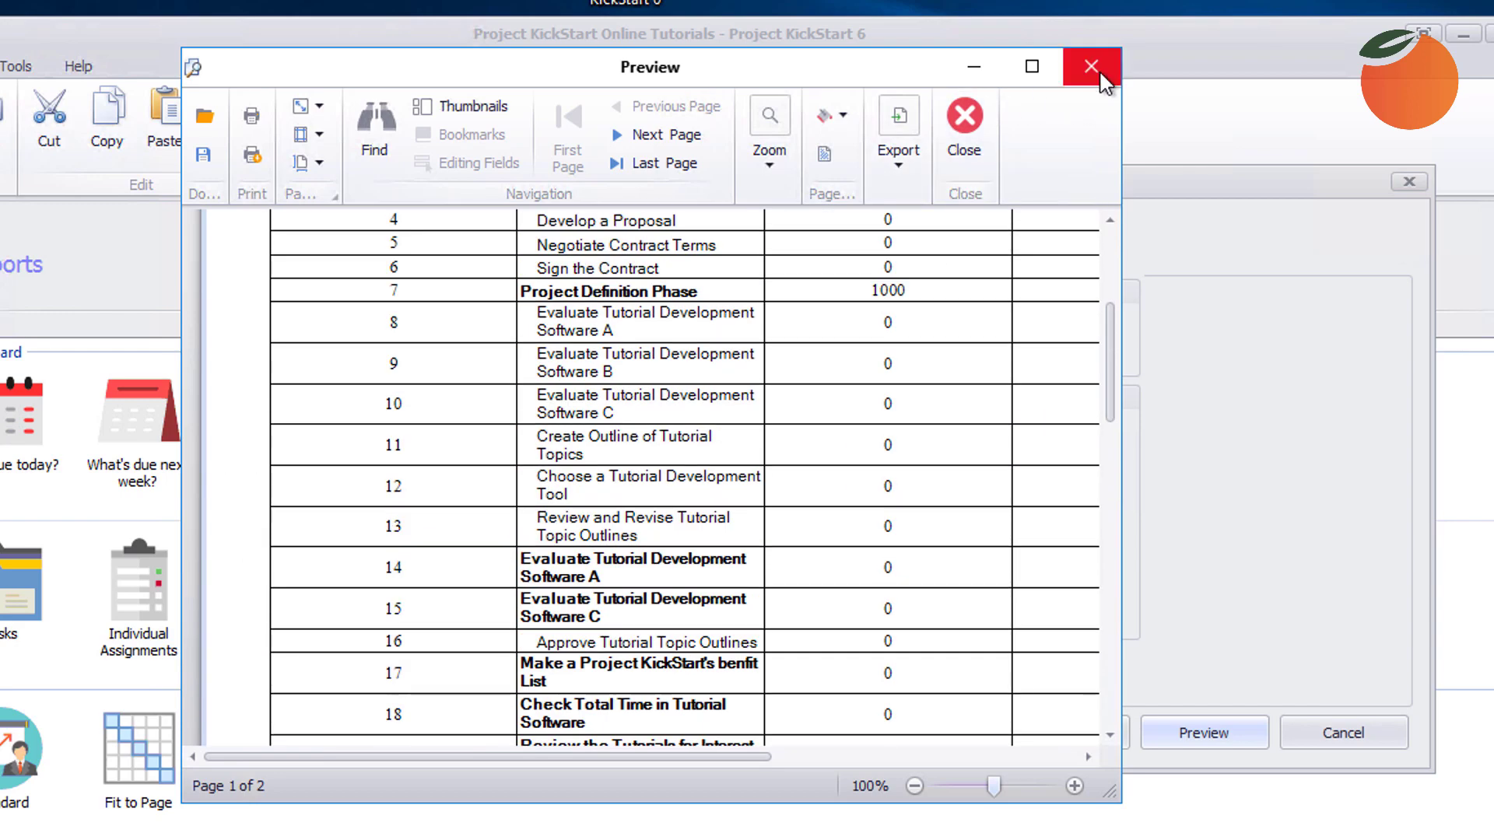
{"action": "left_click", "coordinate": [1091, 66]}
Step: Preview the Phases, Goals, People, Obstacles Report with all four data columns, read through it and close the preview
{"action": "left_click", "coordinate": [701, 232]}
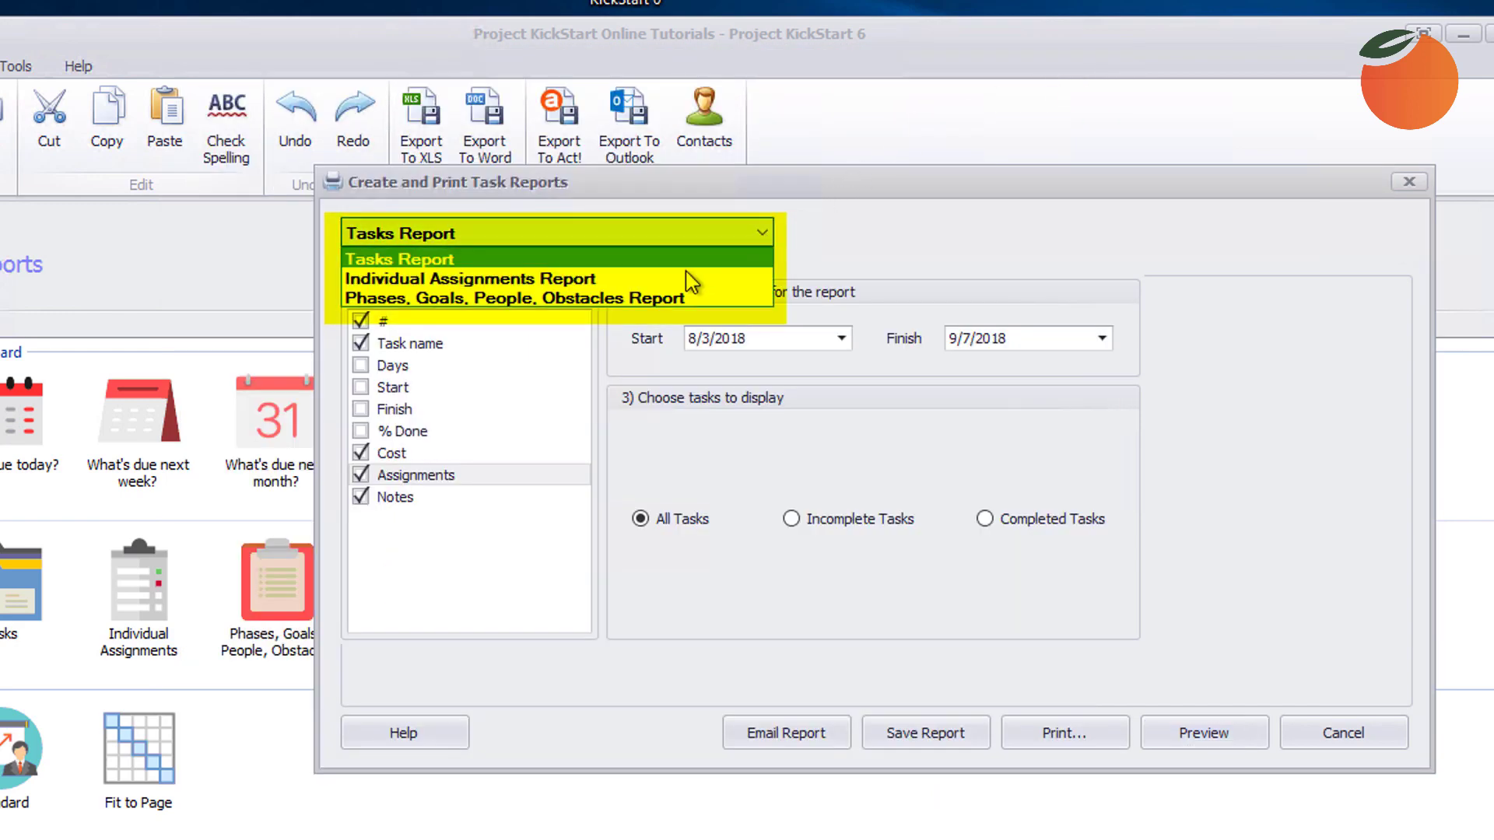
{"action": "left_click", "coordinate": [599, 301]}
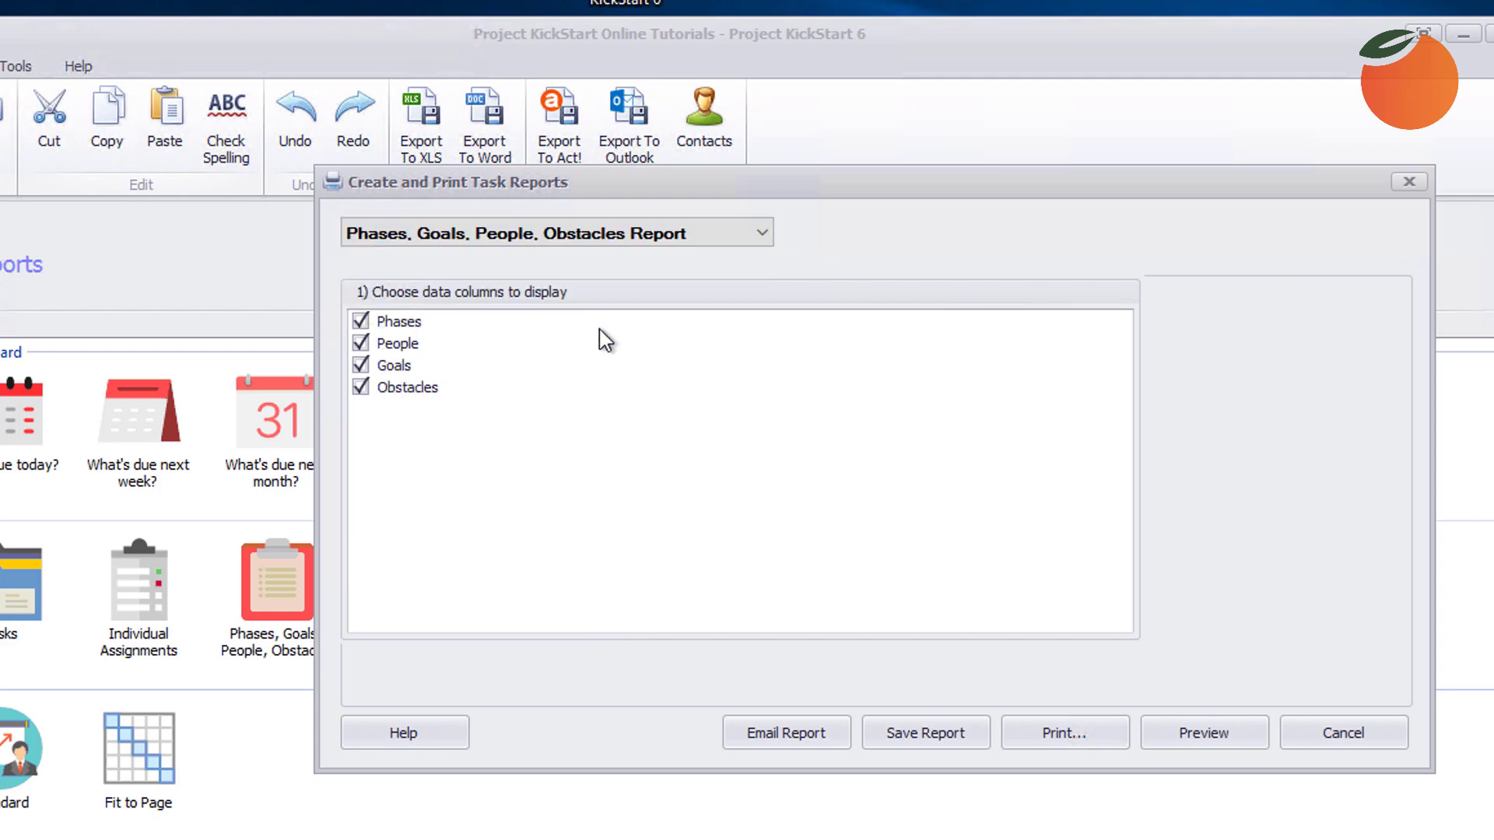
{"action": "left_click", "coordinate": [1170, 739]}
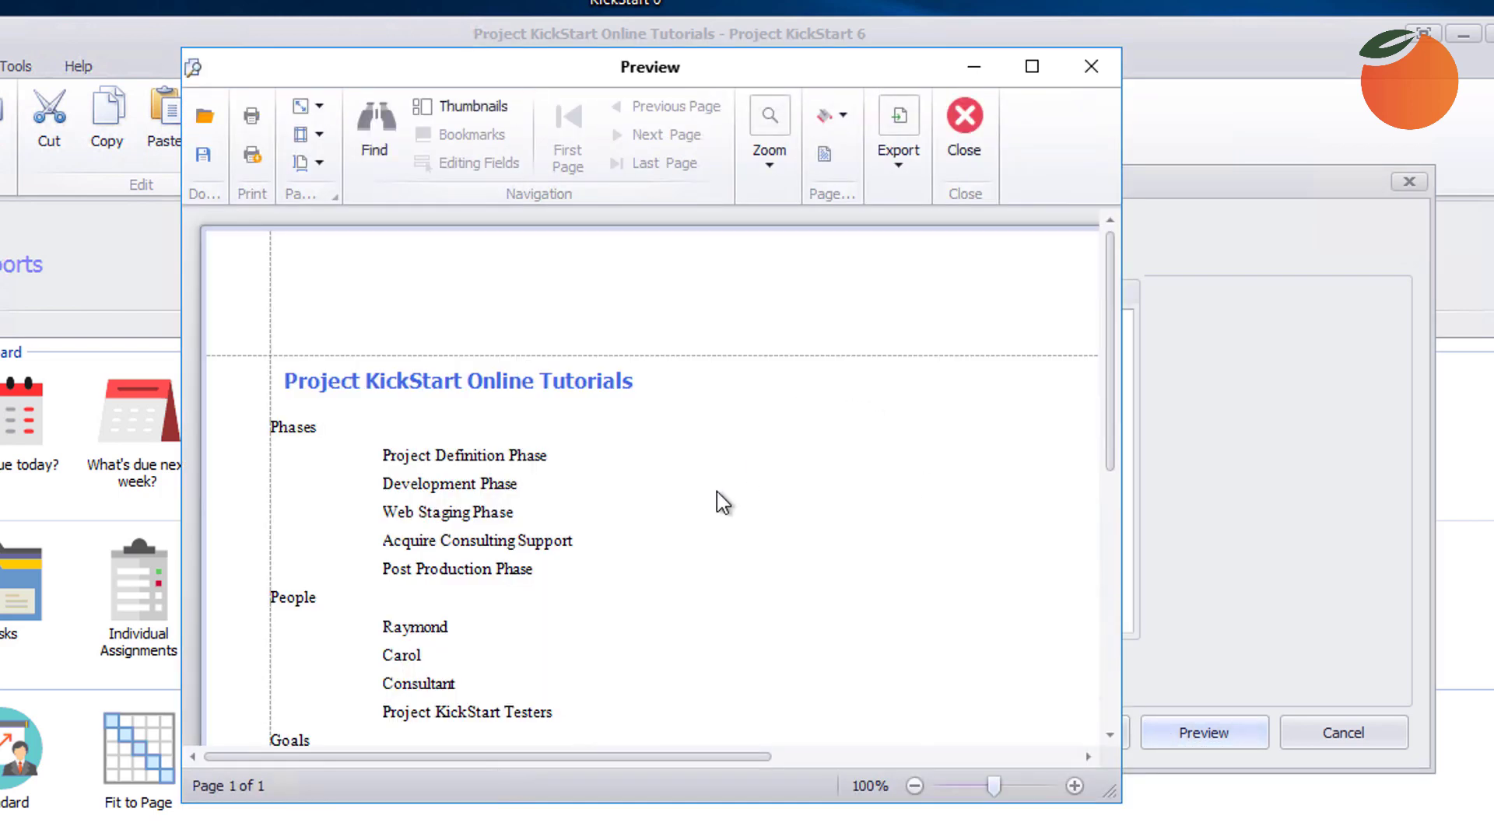
{"action": "scroll", "coordinate": [717, 492], "scroll_direction": "down", "scroll_amount": 4}
{"action": "scroll", "coordinate": [717, 492], "scroll_direction": "down", "scroll_amount": 3}
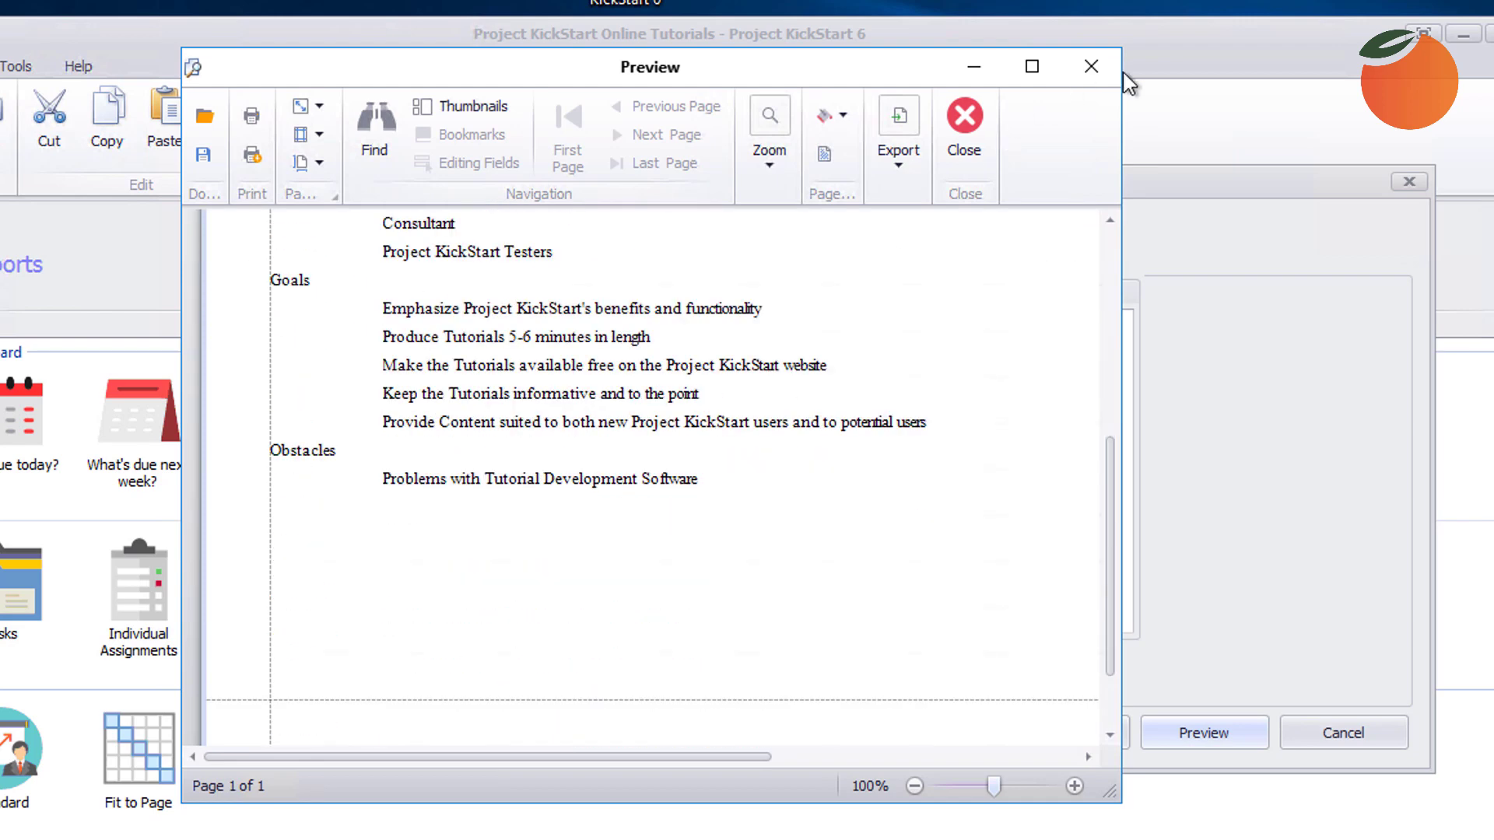
{"action": "left_click", "coordinate": [1091, 66]}
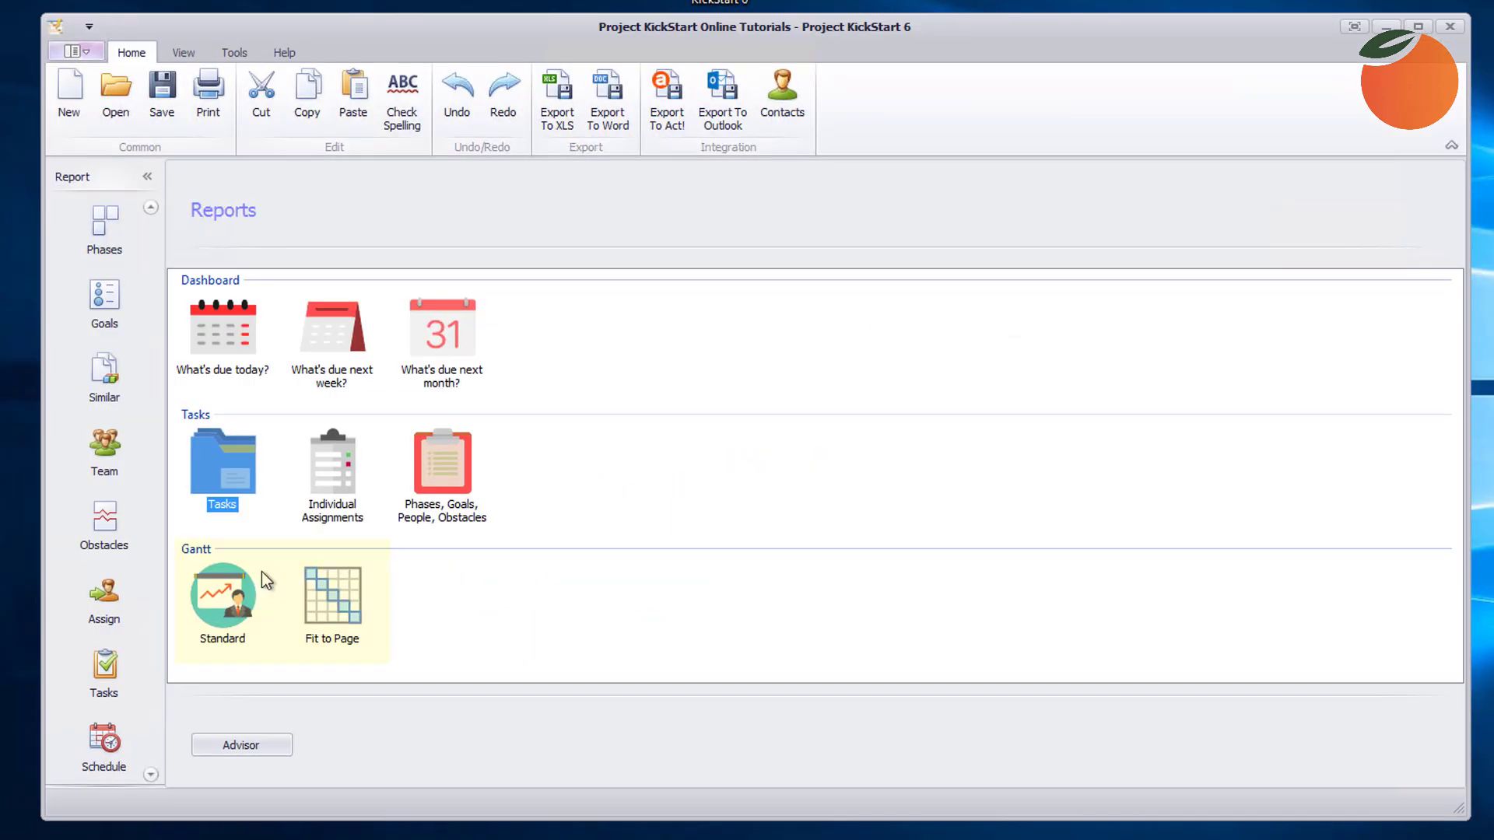
Step: Open the Standard Gantt report and set its timescale to Weeks, leaving out the Assignments, Pred, % Done and Cost columns
{"action": "left_click", "coordinate": [214, 599]}
{"action": "double_click", "coordinate": [212, 596]}
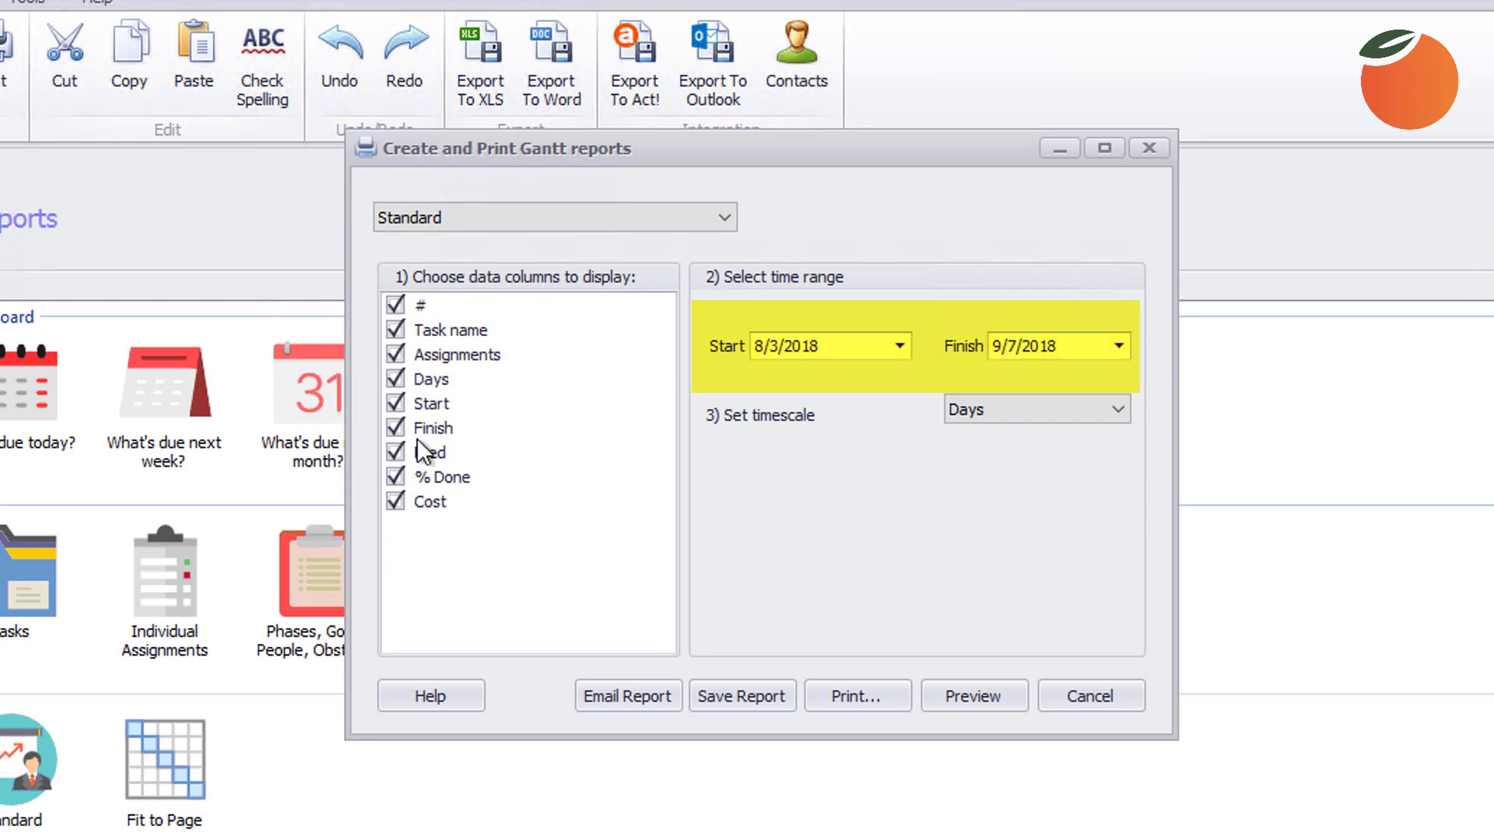
{"action": "left_click", "coordinate": [1113, 414]}
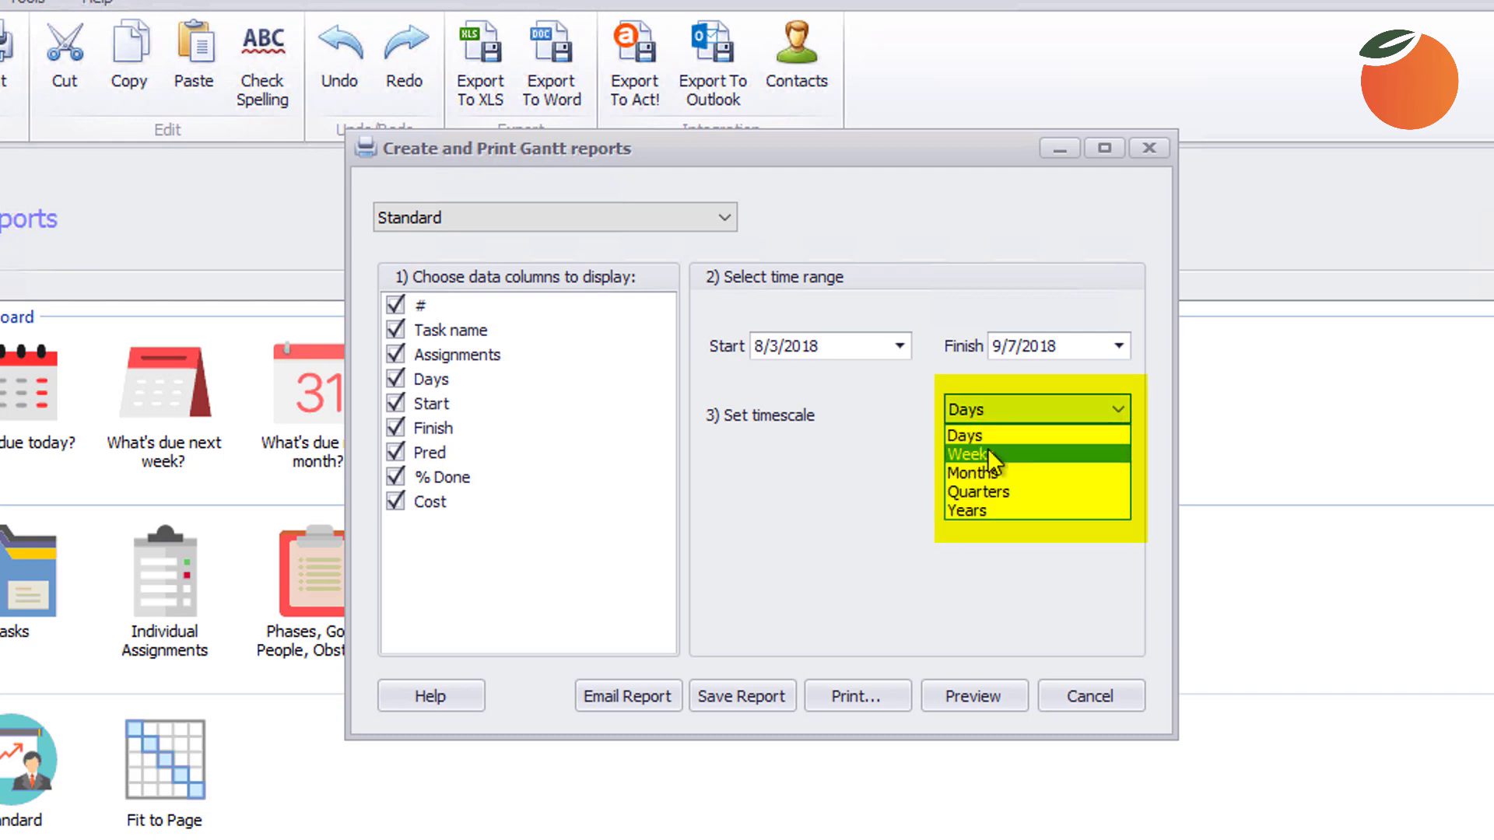
{"action": "left_click", "coordinate": [988, 452]}
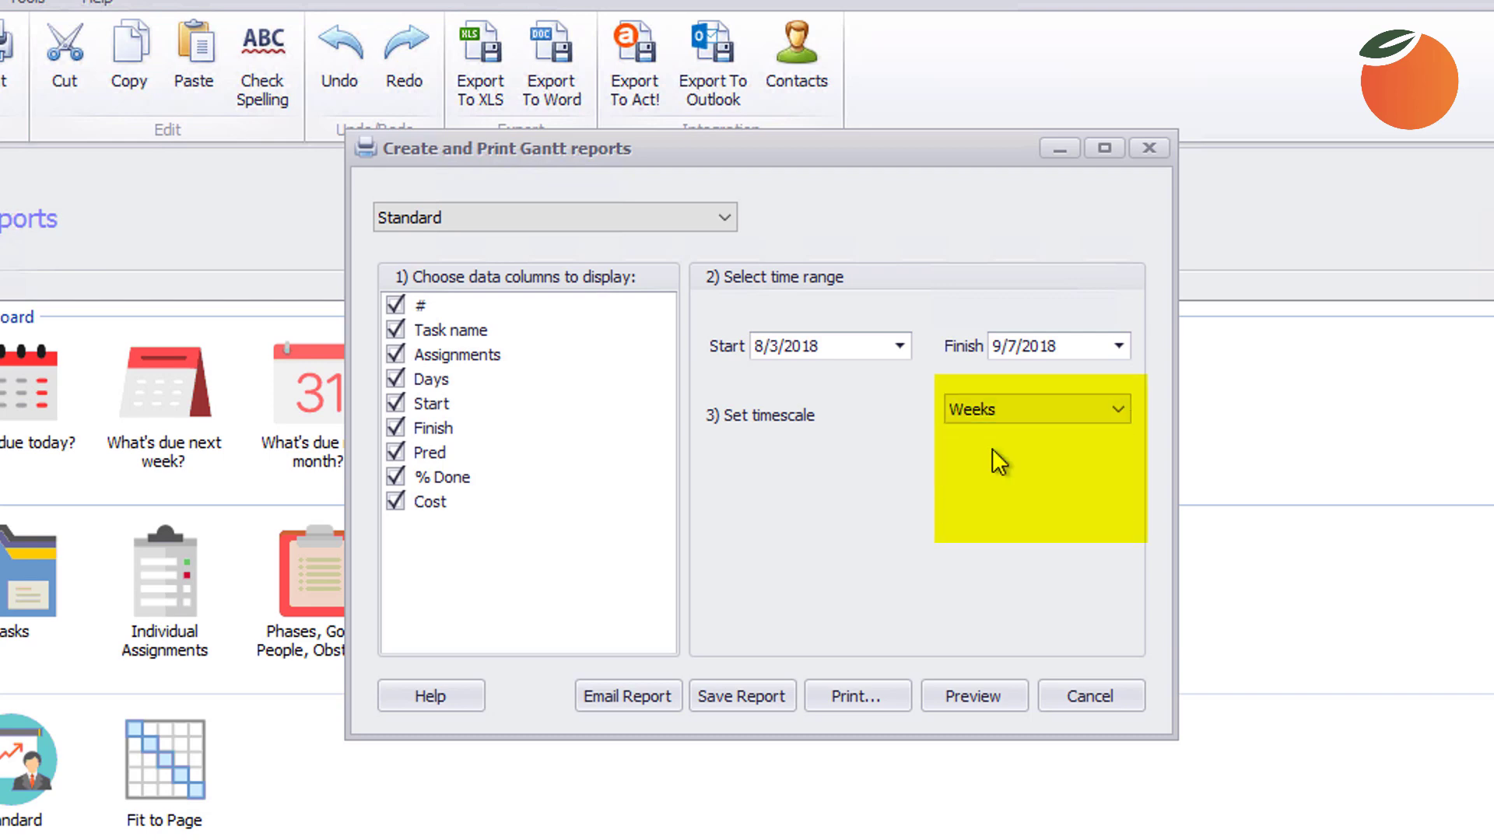
{"action": "left_click", "coordinate": [1129, 414]}
Step: Preview the Standard Gantt report, look over the chart's first page and close the preview
{"action": "left_click", "coordinate": [977, 696]}
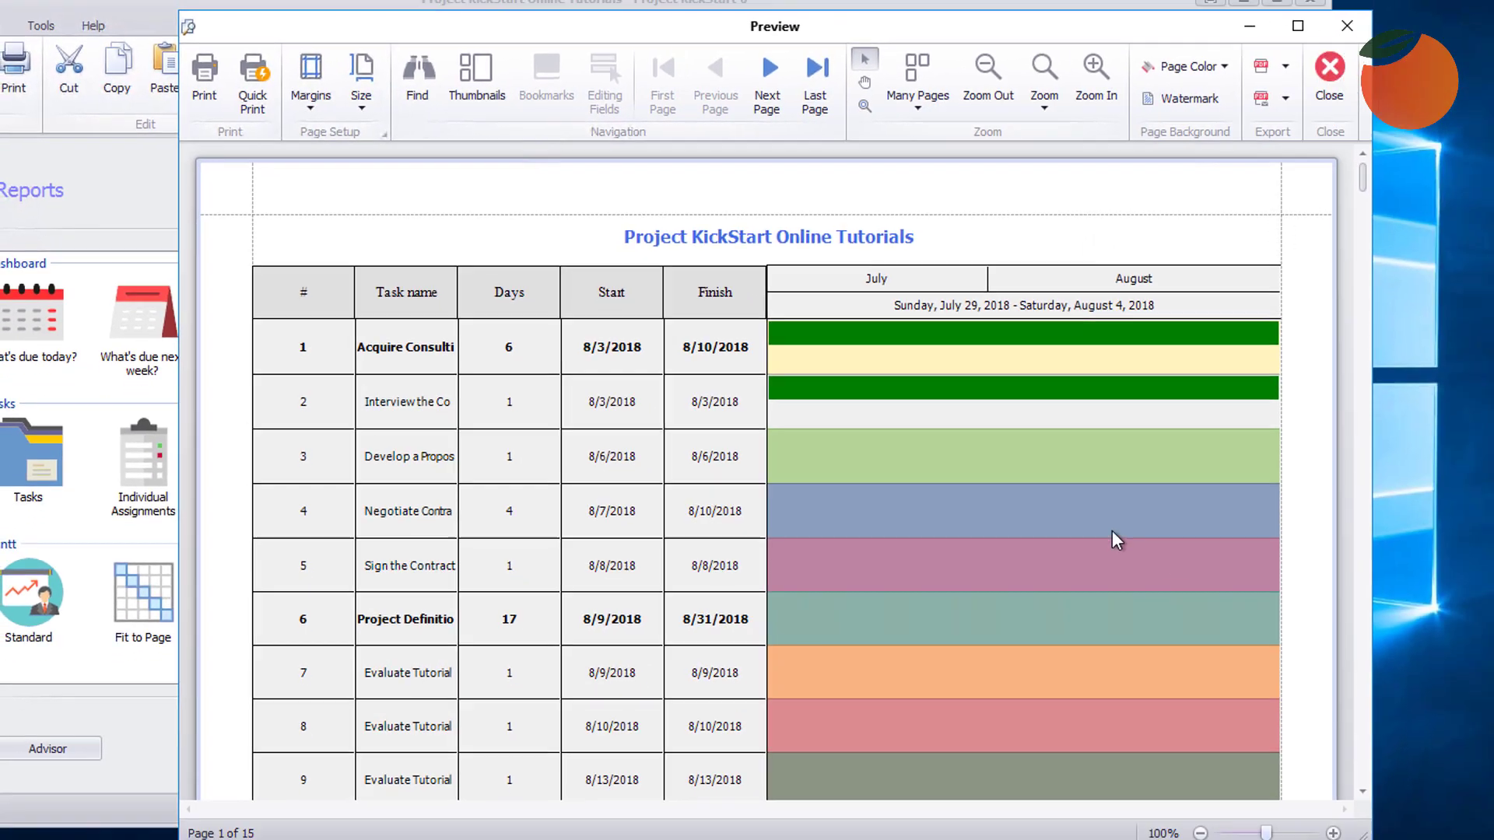
{"action": "scroll", "coordinate": [1038, 533], "scroll_direction": "down", "scroll_amount": 5}
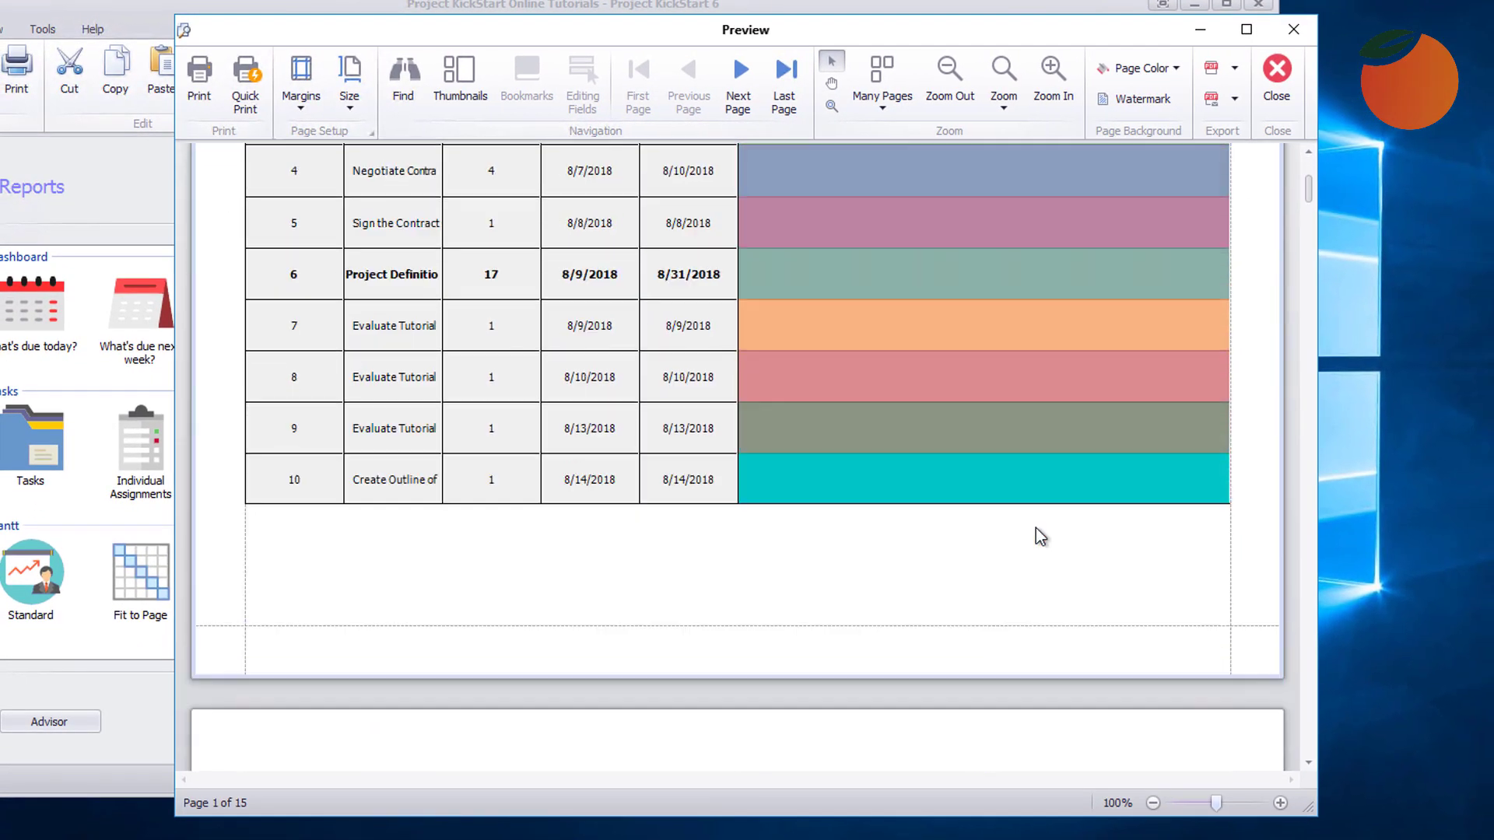
{"action": "scroll", "coordinate": [1039, 533], "scroll_direction": "up", "scroll_amount": 5}
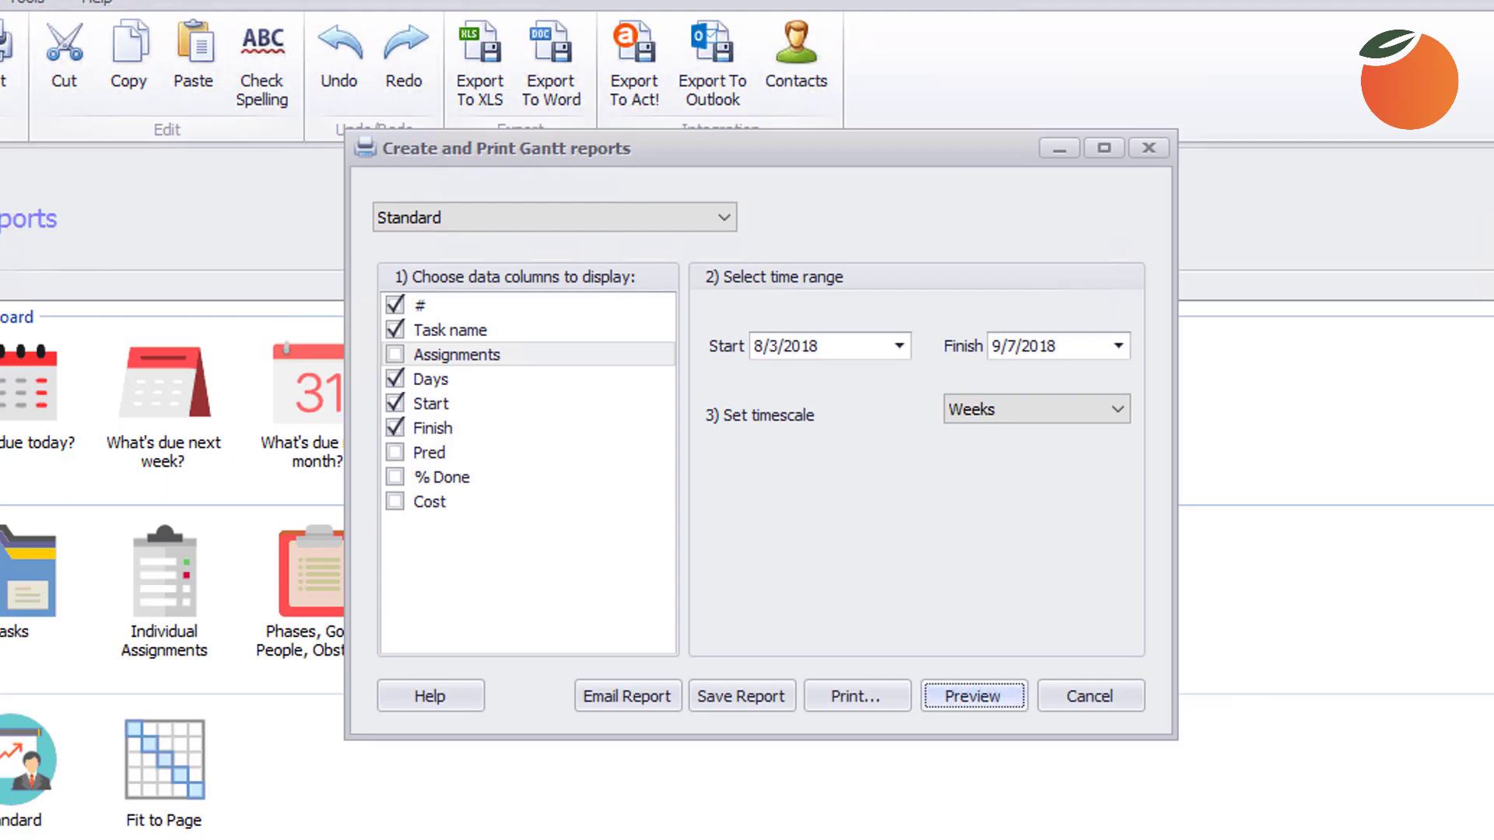
Step: Switch the Gantt report type to Fit to Page and examine its time range and page-fitting options
{"action": "left_click", "coordinate": [554, 218]}
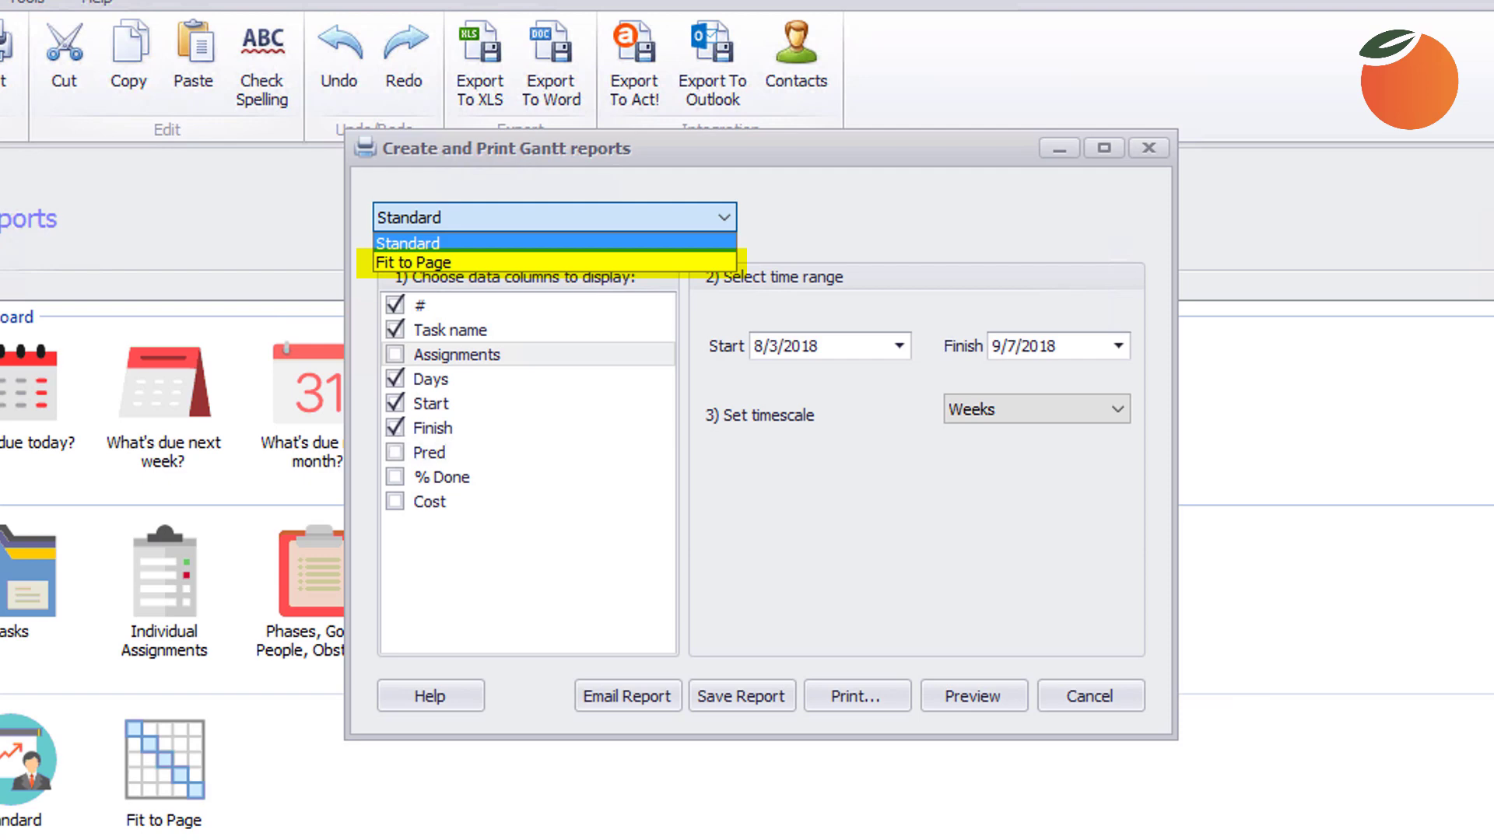
{"action": "left_click", "coordinate": [414, 263]}
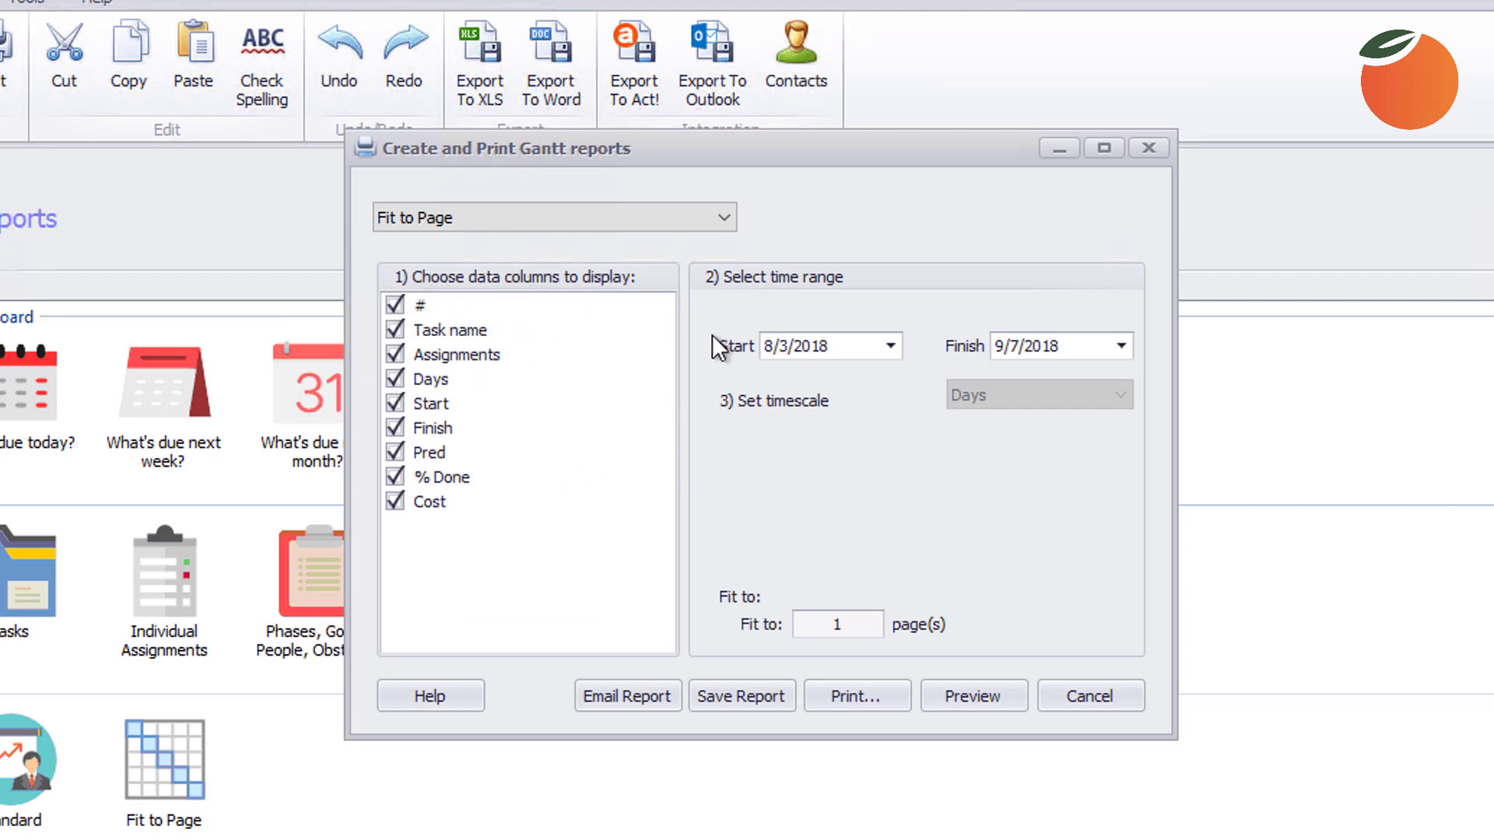
{"action": "left_click", "coordinate": [718, 218]}
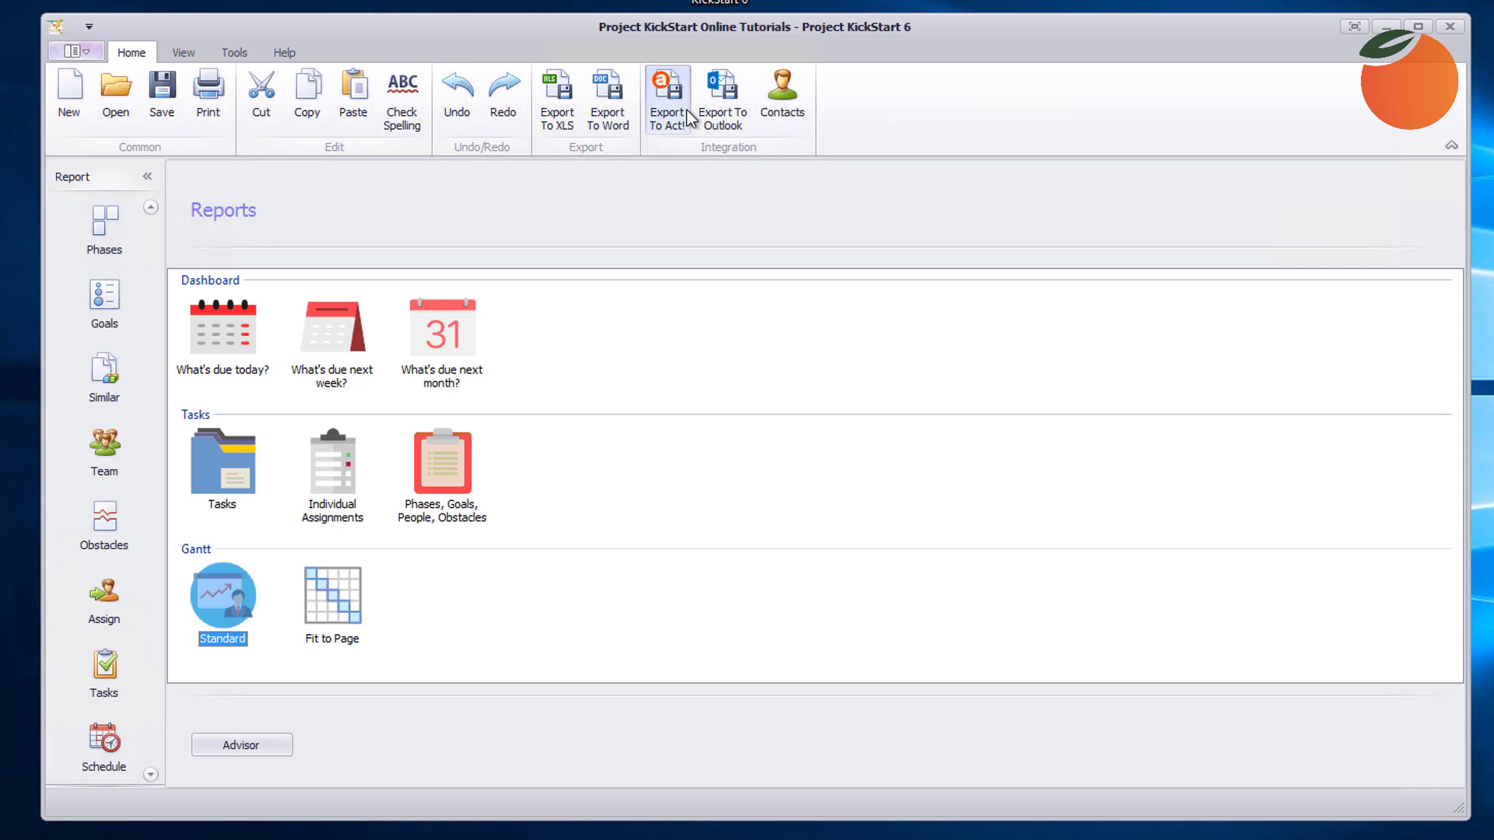
Step: Export the project to Word and look through the exported task table
{"action": "left_click", "coordinate": [617, 107]}
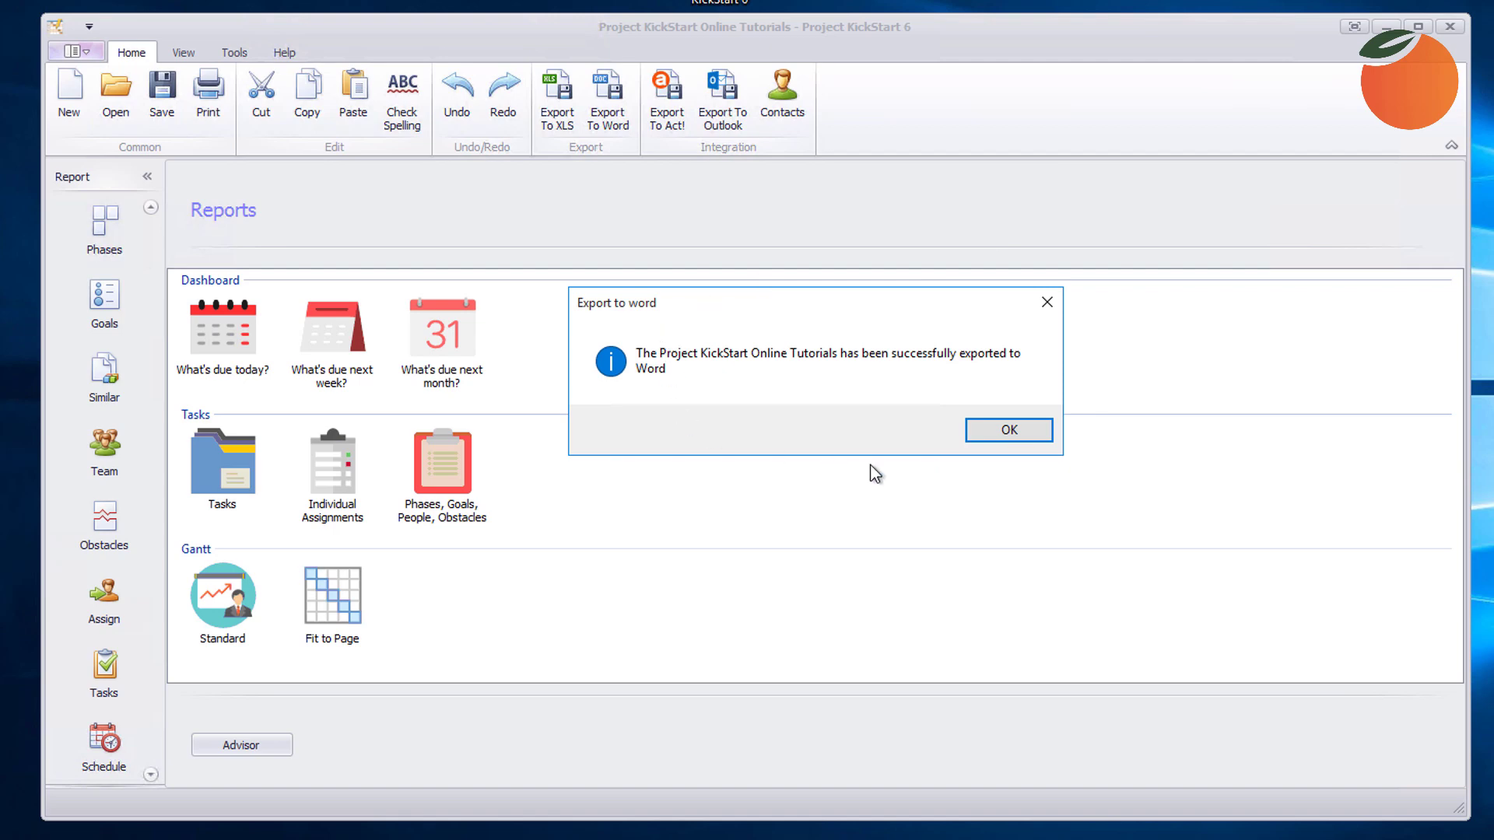
{"action": "left_click", "coordinate": [1001, 432]}
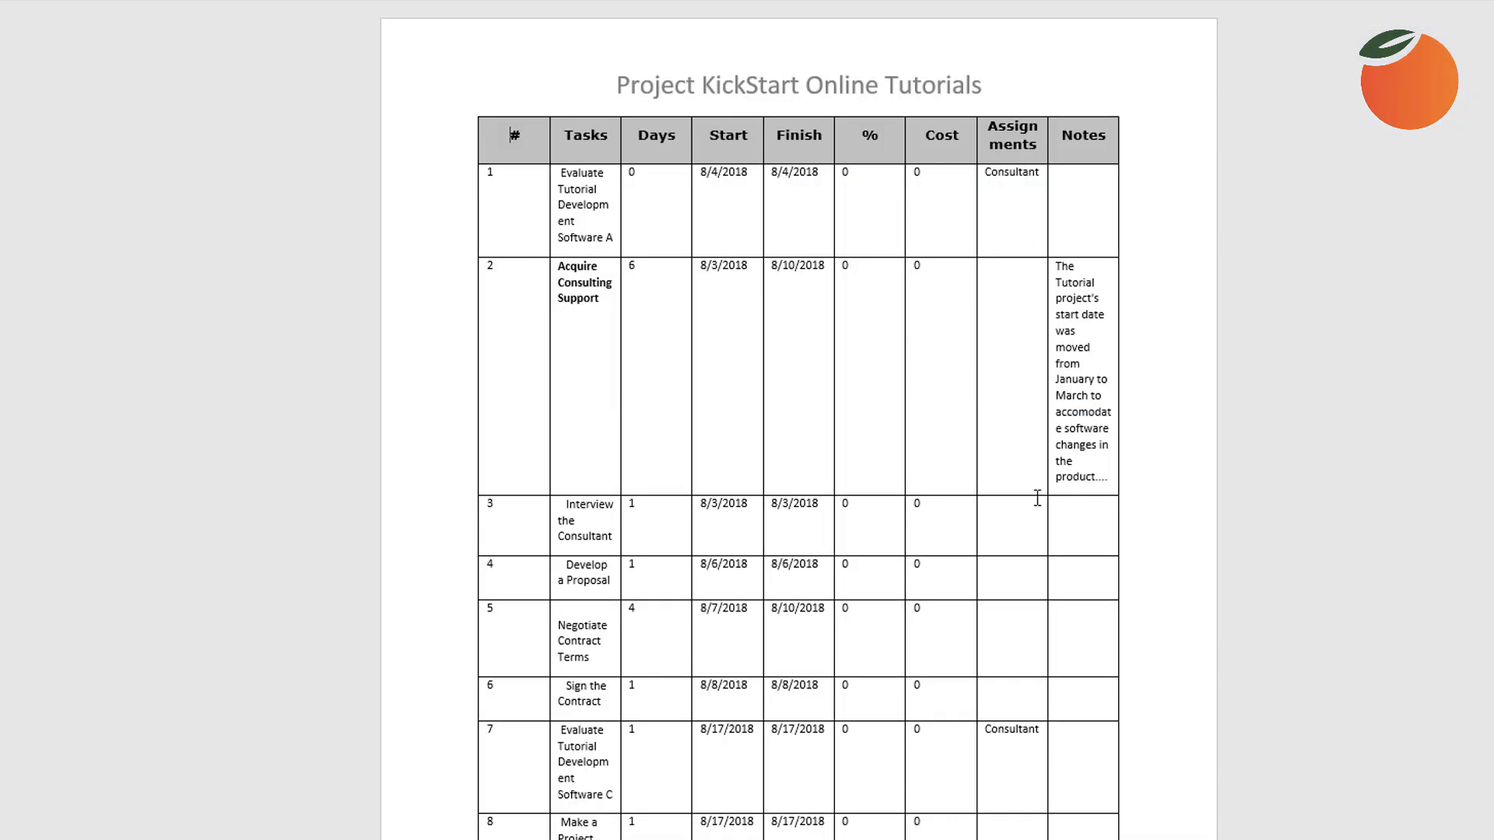
{"action": "scroll", "coordinate": [1032, 499], "scroll_direction": "down", "scroll_amount": 3}
{"action": "scroll", "coordinate": [1032, 498], "scroll_direction": "down", "scroll_amount": 12}
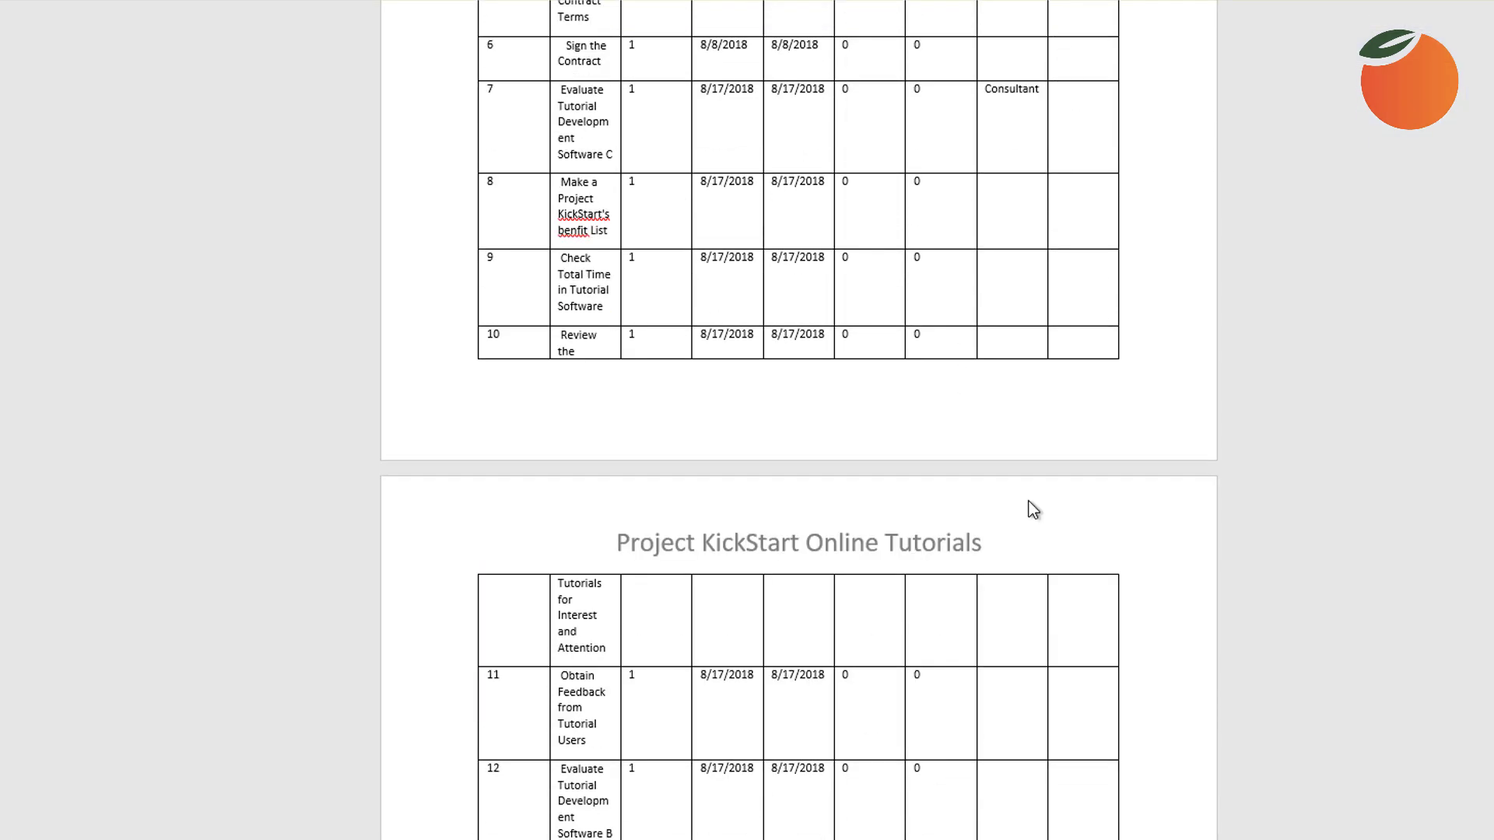
{"action": "scroll", "coordinate": [1030, 501], "scroll_direction": "down", "scroll_amount": 12}
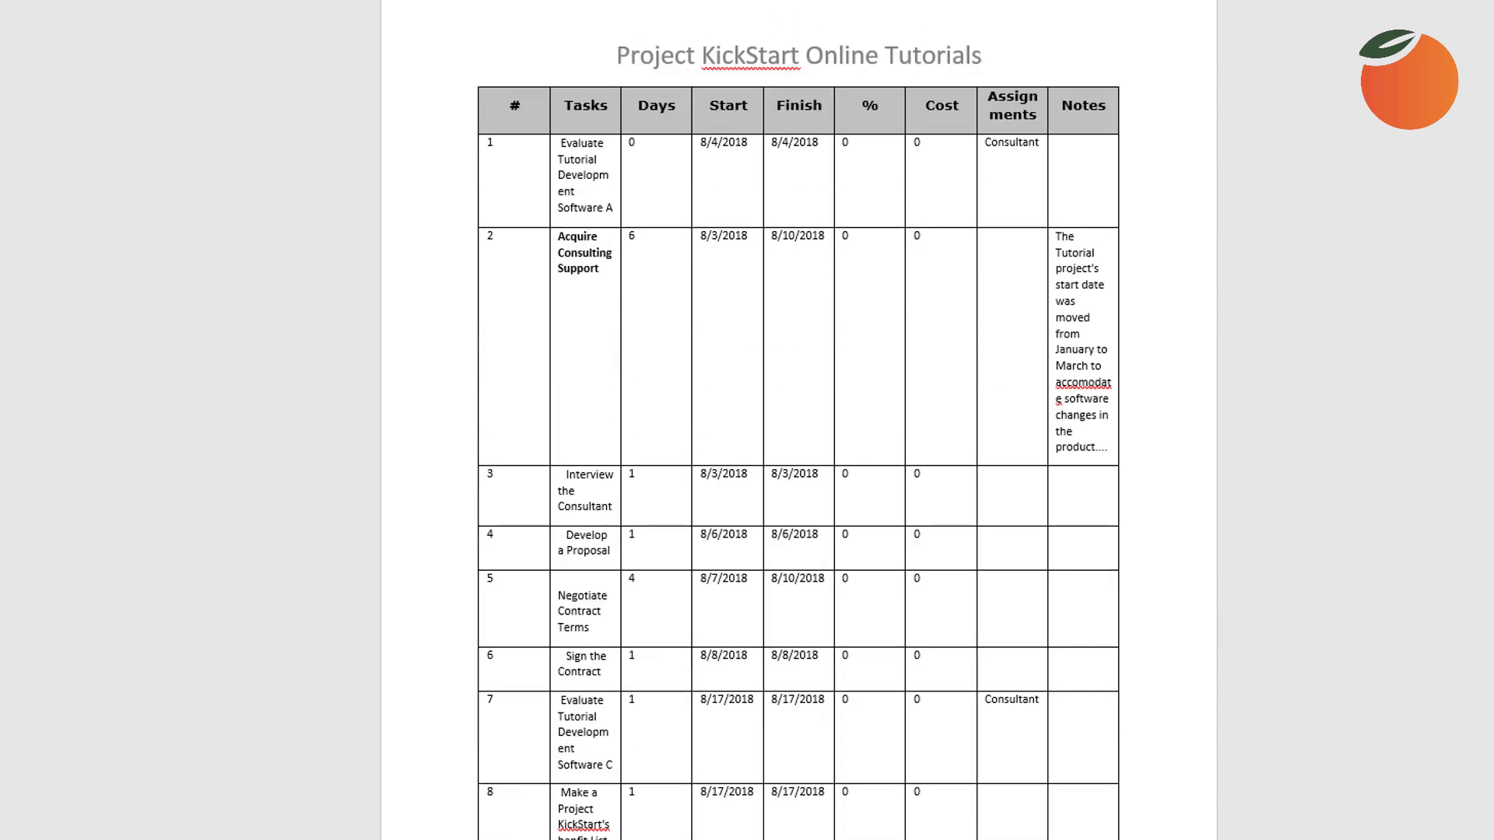
Step: Delete the Notes column from the exported task table
{"action": "left_click", "coordinate": [1089, 78]}
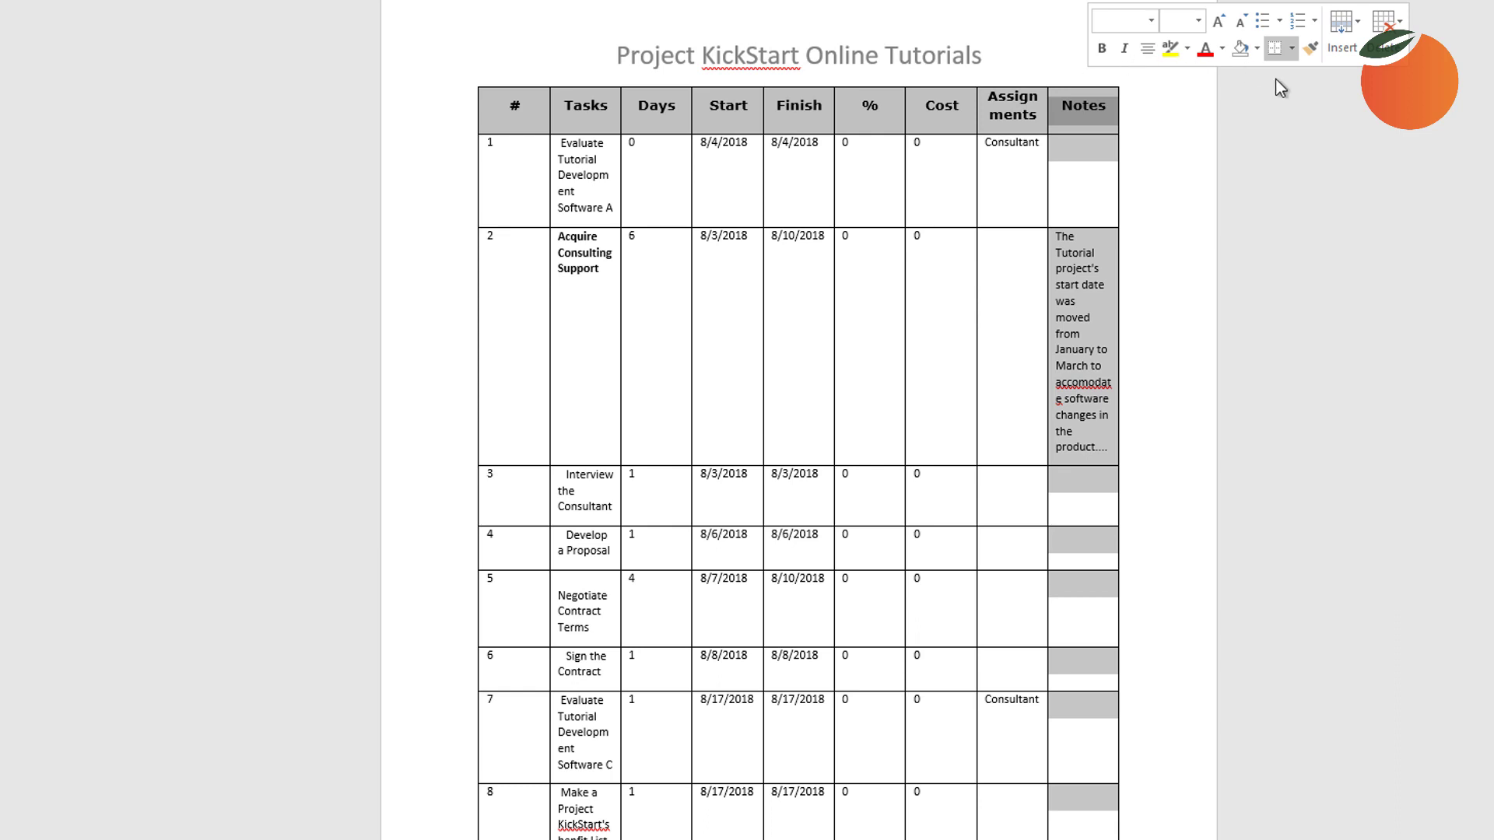
{"action": "left_click", "coordinate": [1386, 23]}
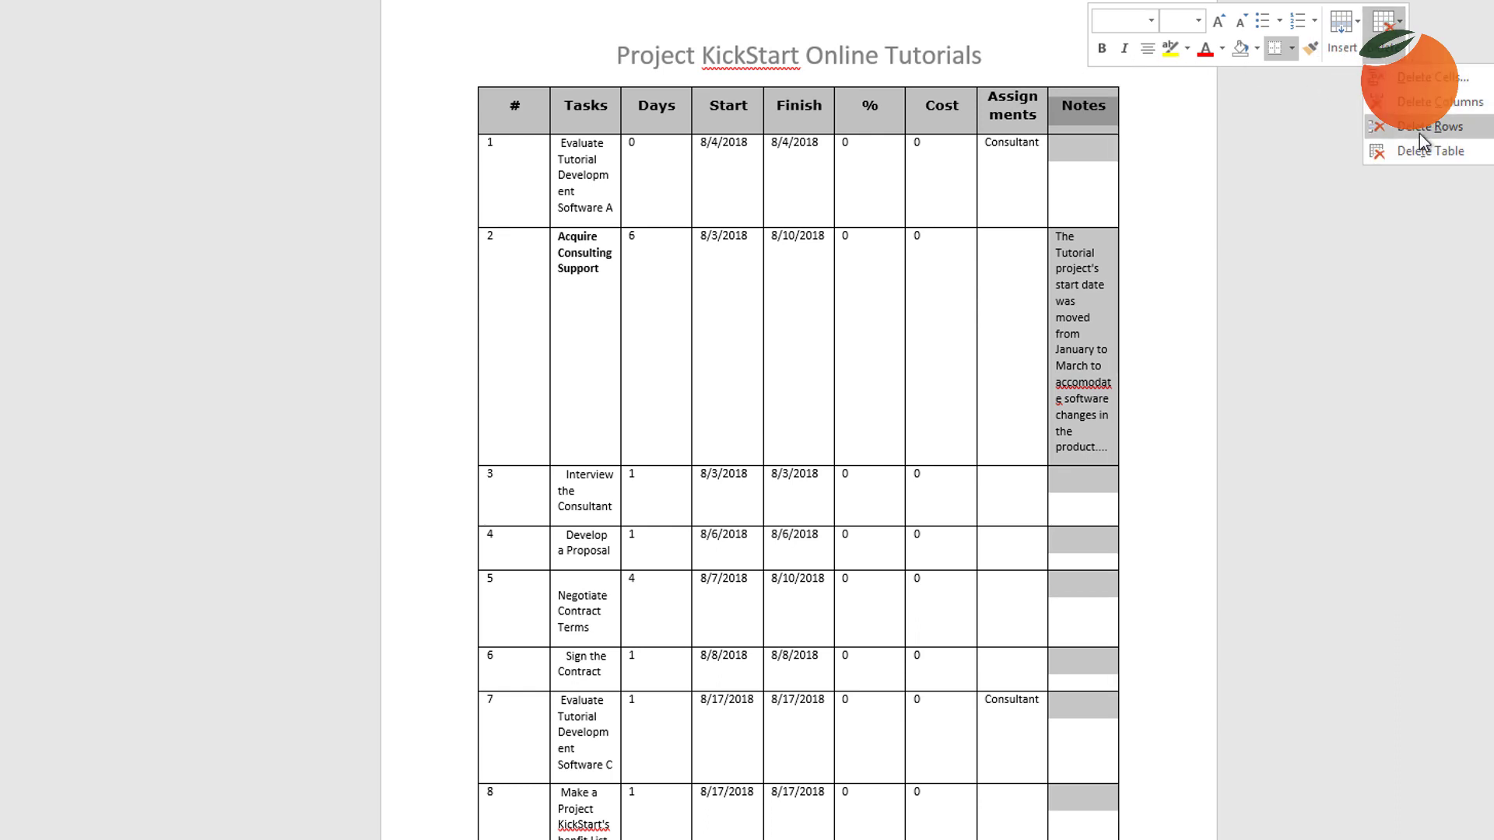
{"action": "left_click", "coordinate": [1426, 107]}
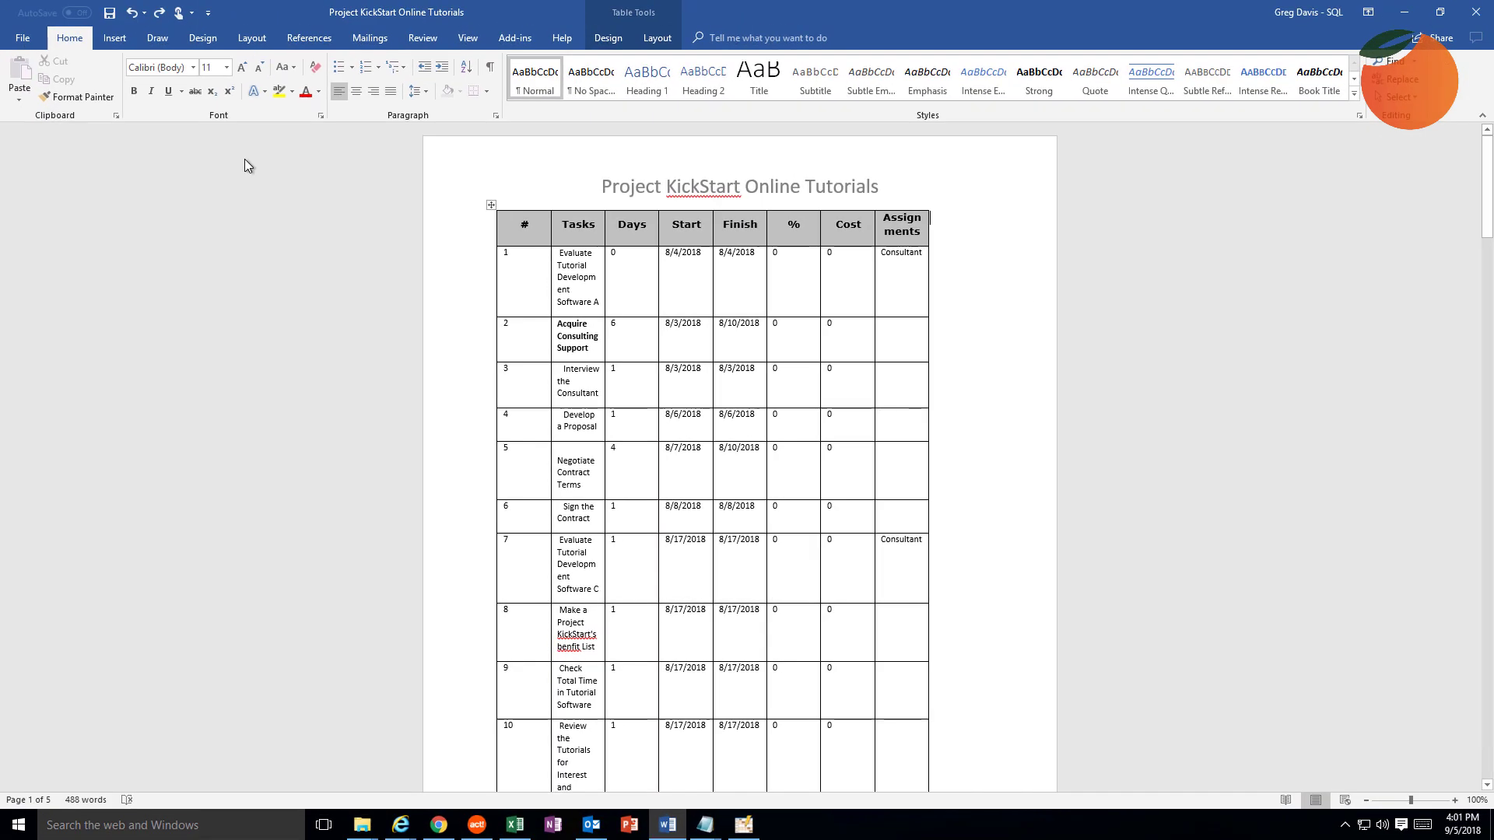
Step: Set a custom top margin of 0.5 inches for the whole document
{"action": "left_click", "coordinate": [253, 38]}
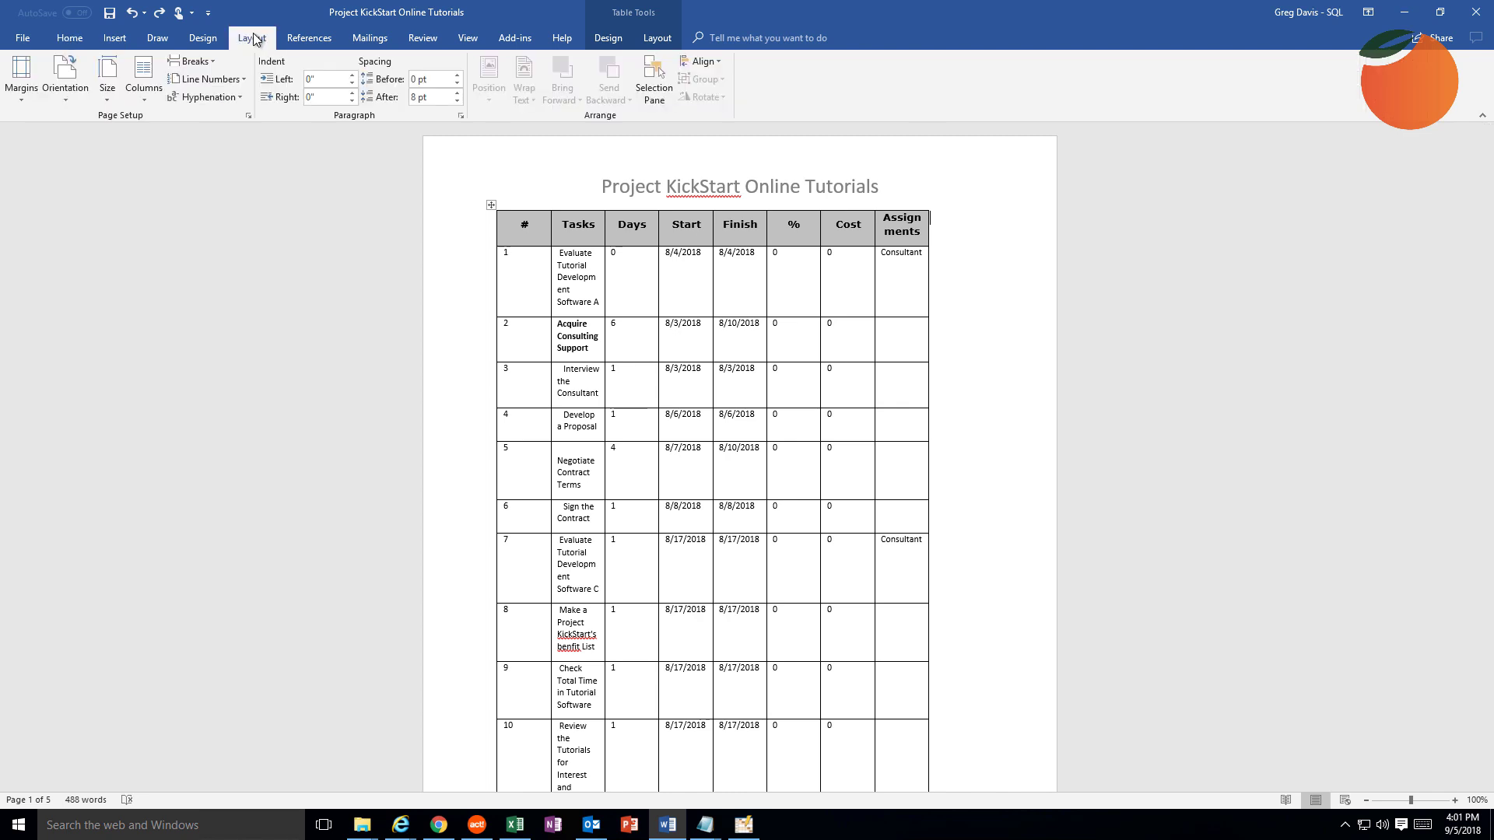
{"action": "left_click", "coordinate": [22, 98]}
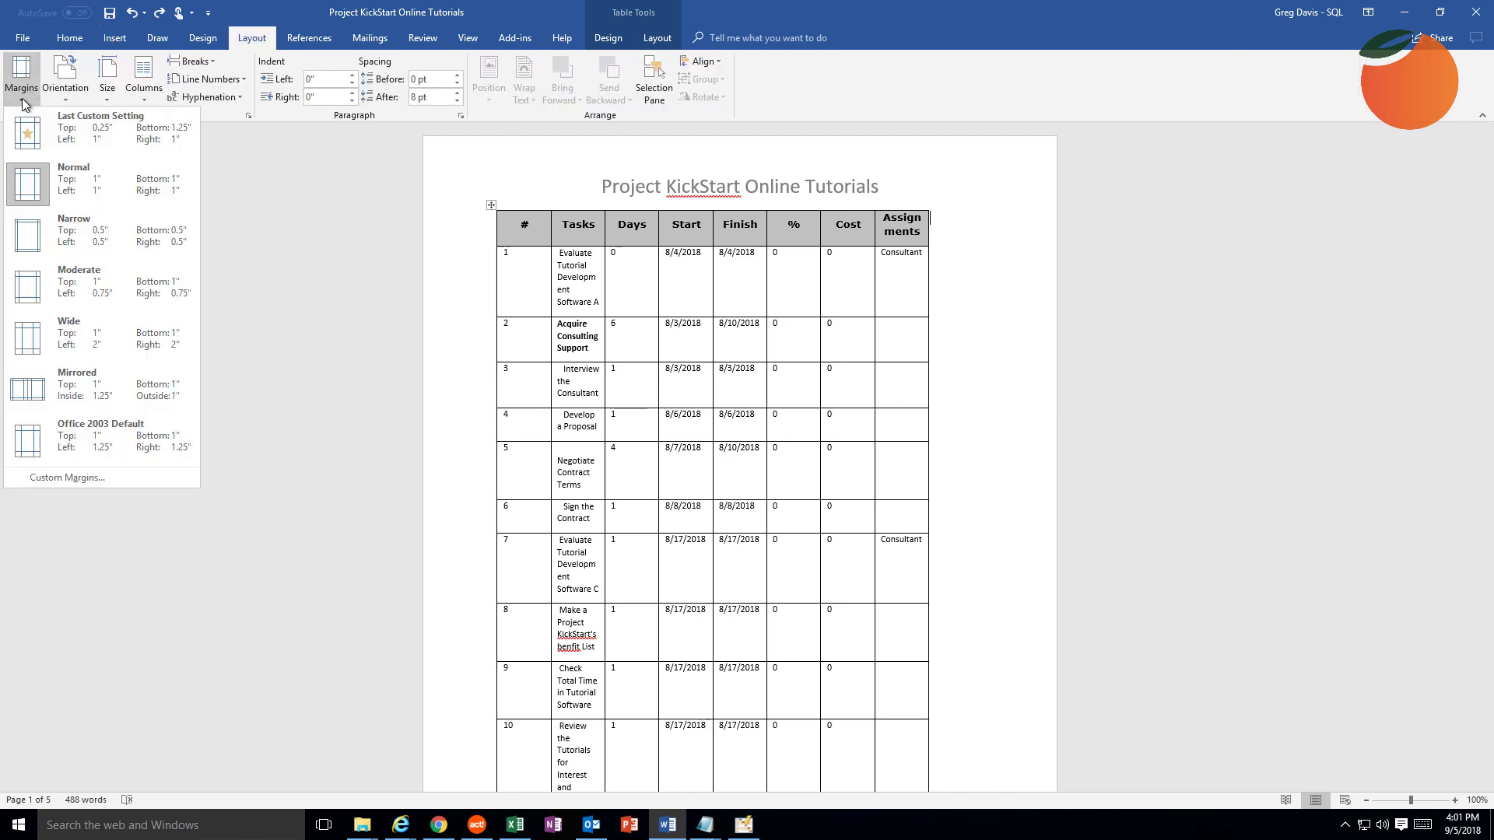
{"action": "left_click", "coordinate": [101, 475]}
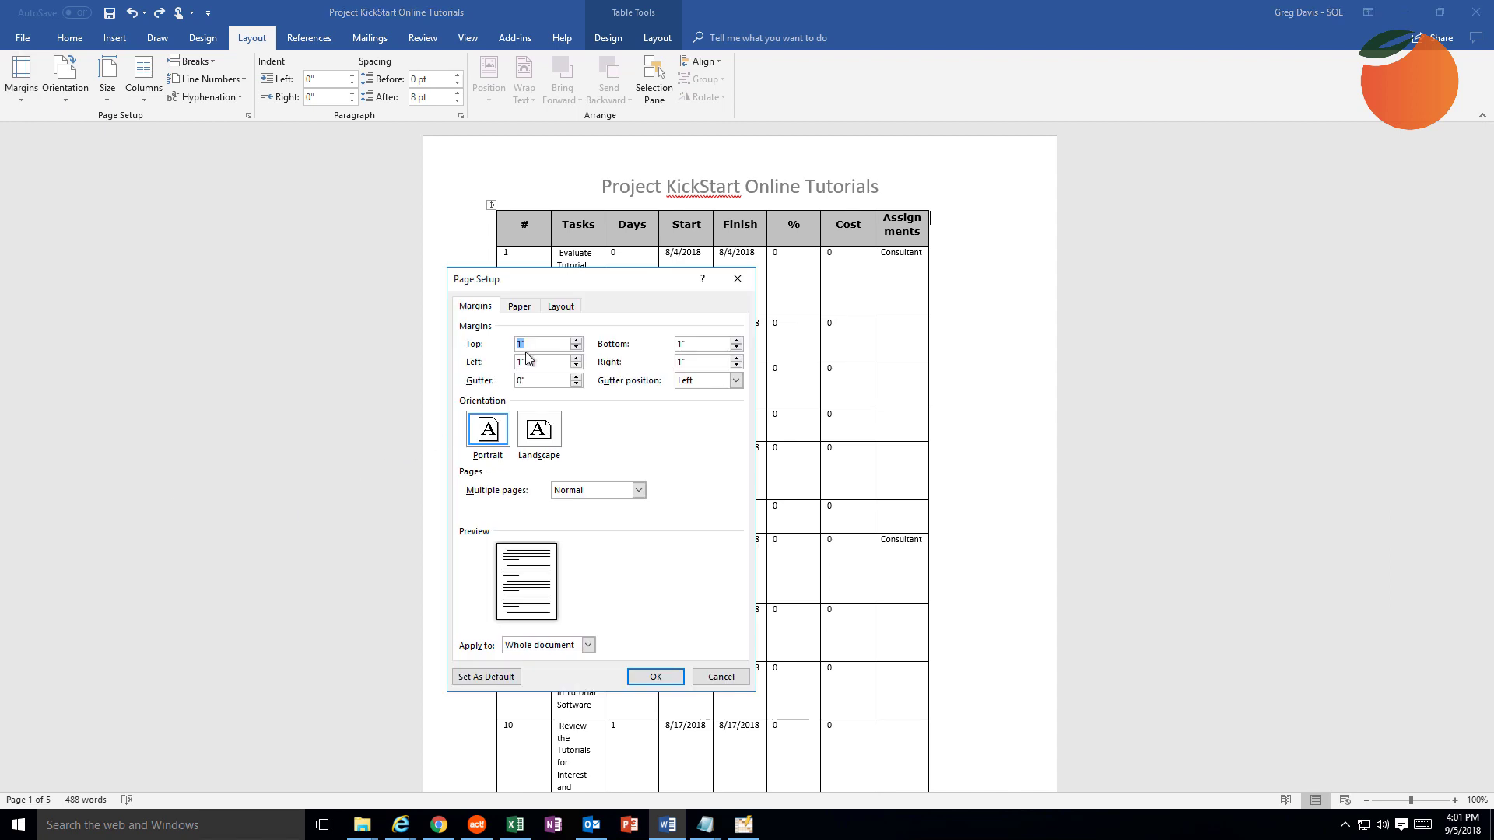
{"action": "type", "text": ".5"}
{"action": "key", "text": "Return"}
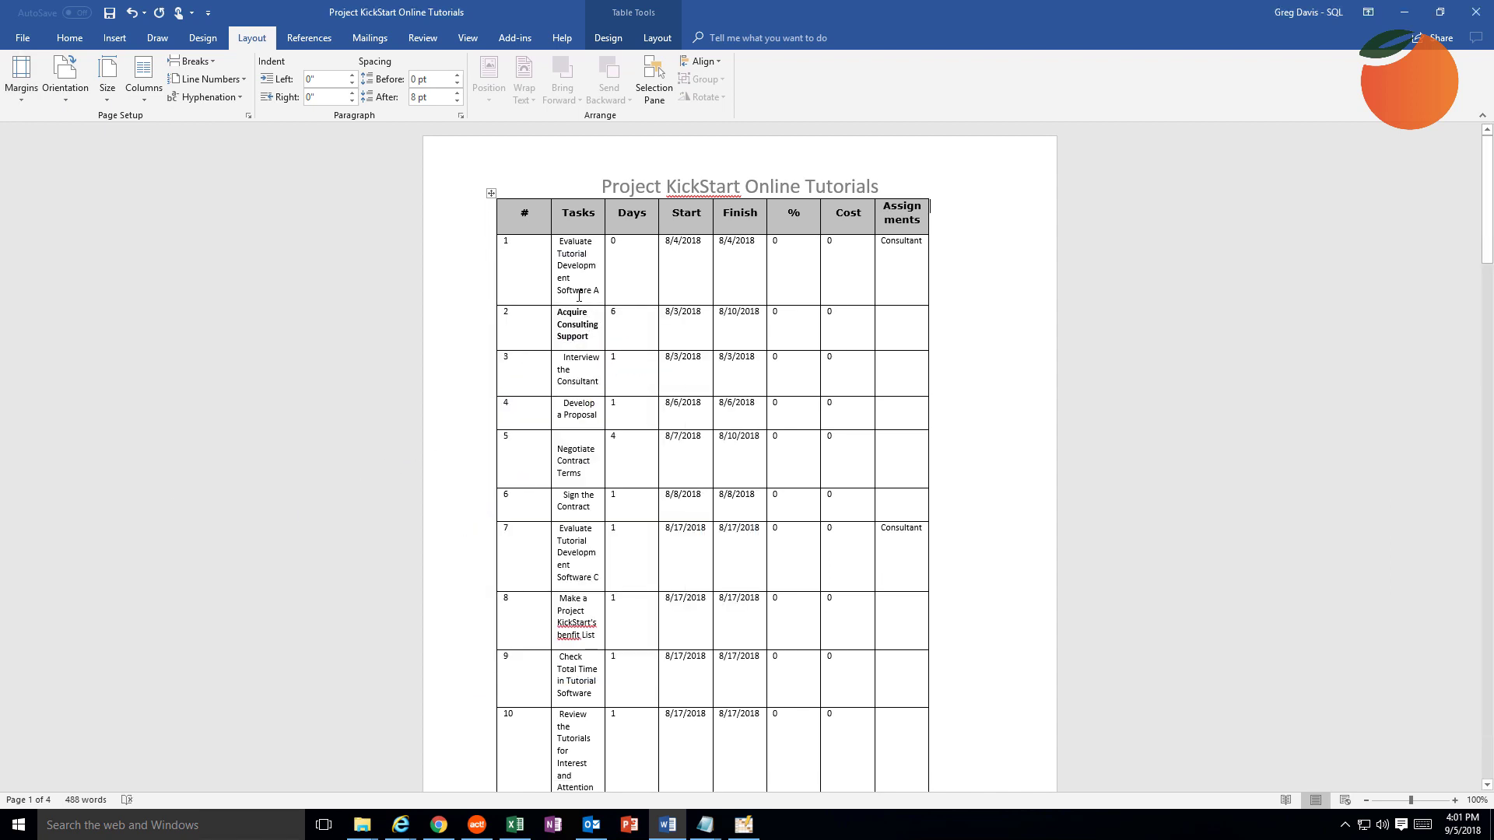
Step: Format the entire task table in Arial Narrow and reduce its text to size 6
{"action": "left_click", "coordinate": [490, 194]}
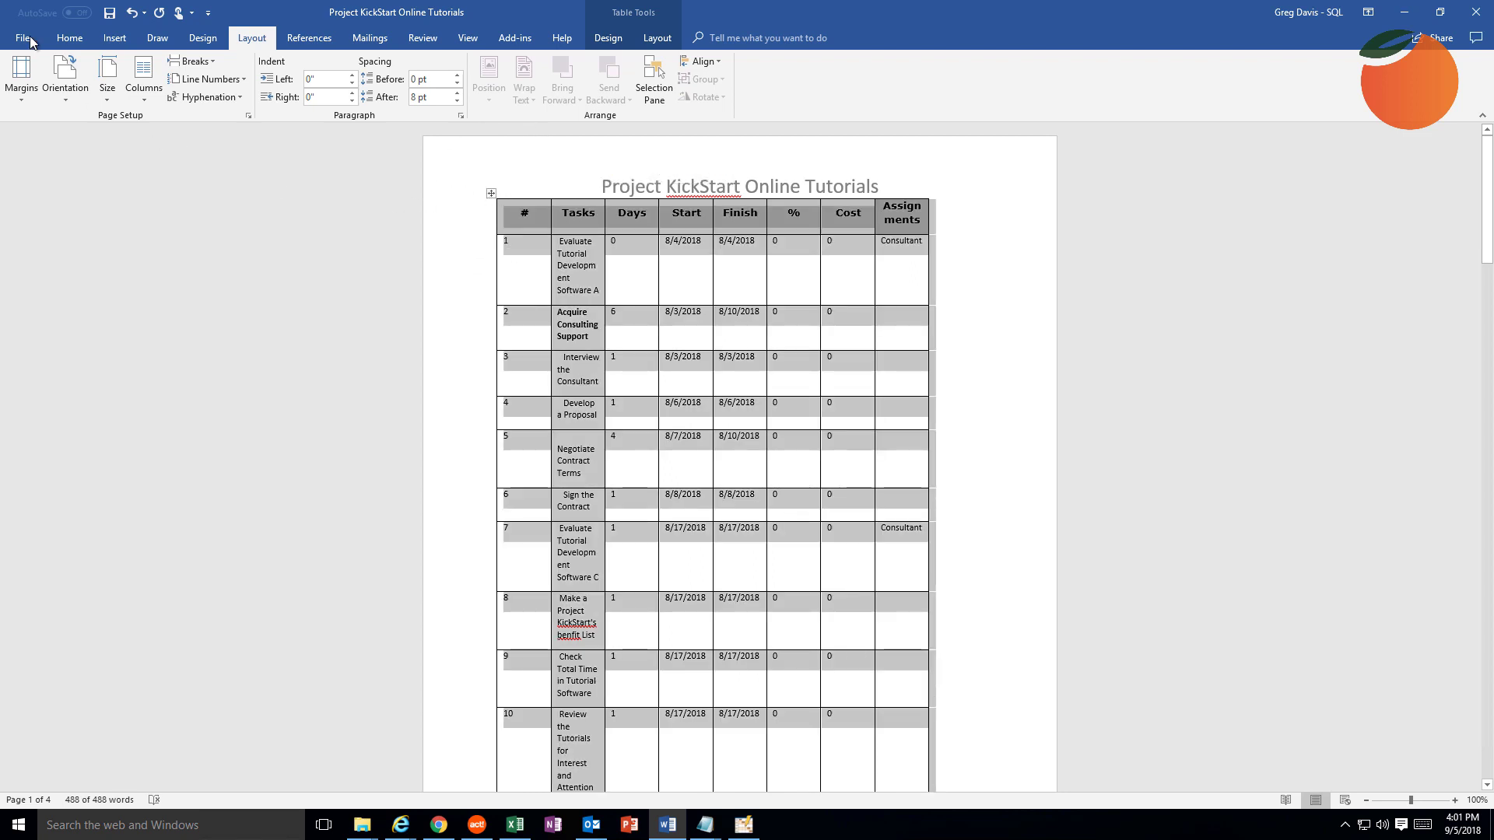
{"action": "left_click", "coordinate": [68, 39]}
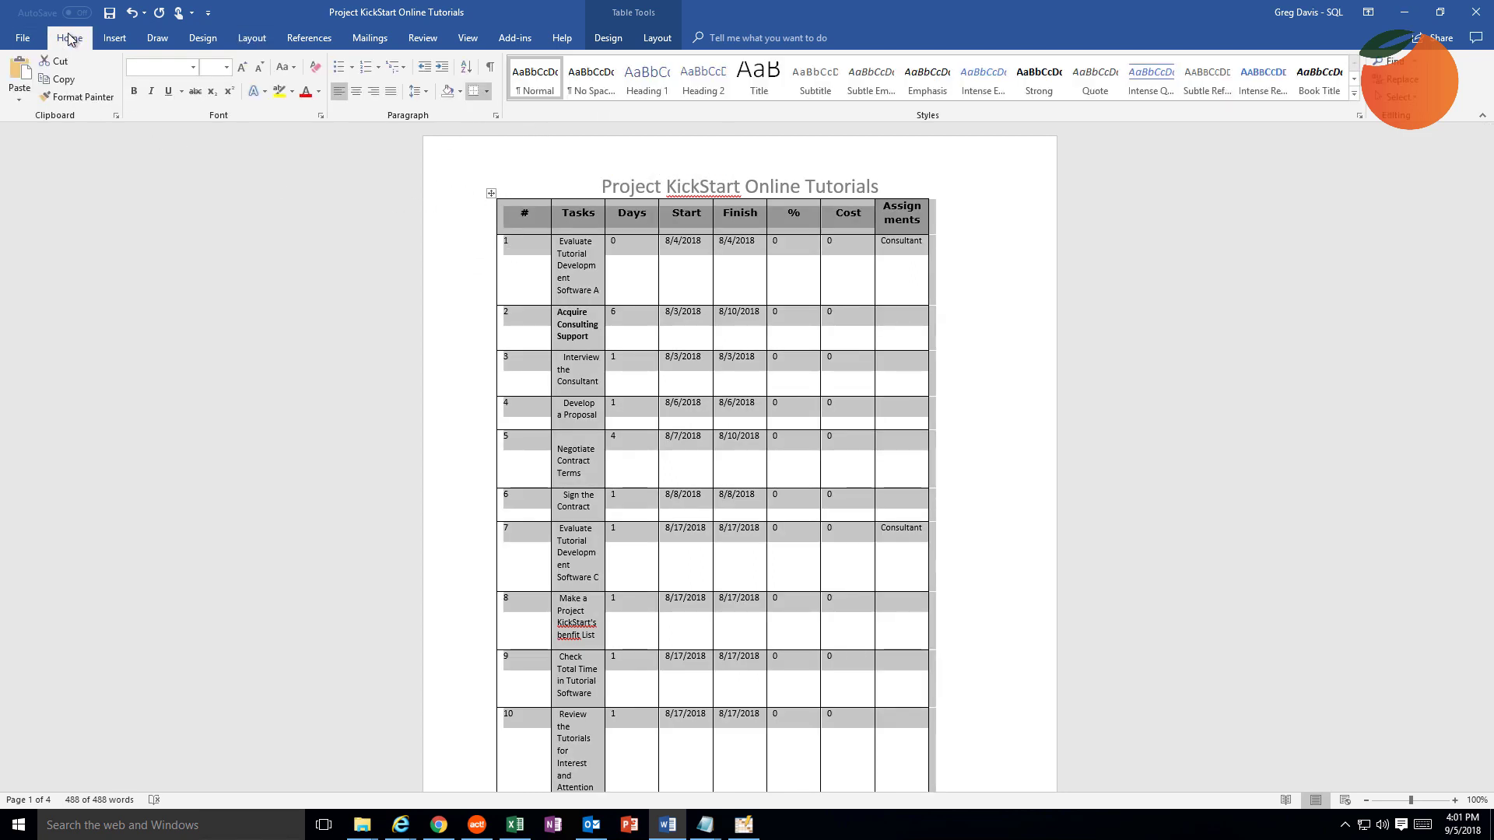
{"action": "left_click", "coordinate": [196, 67]}
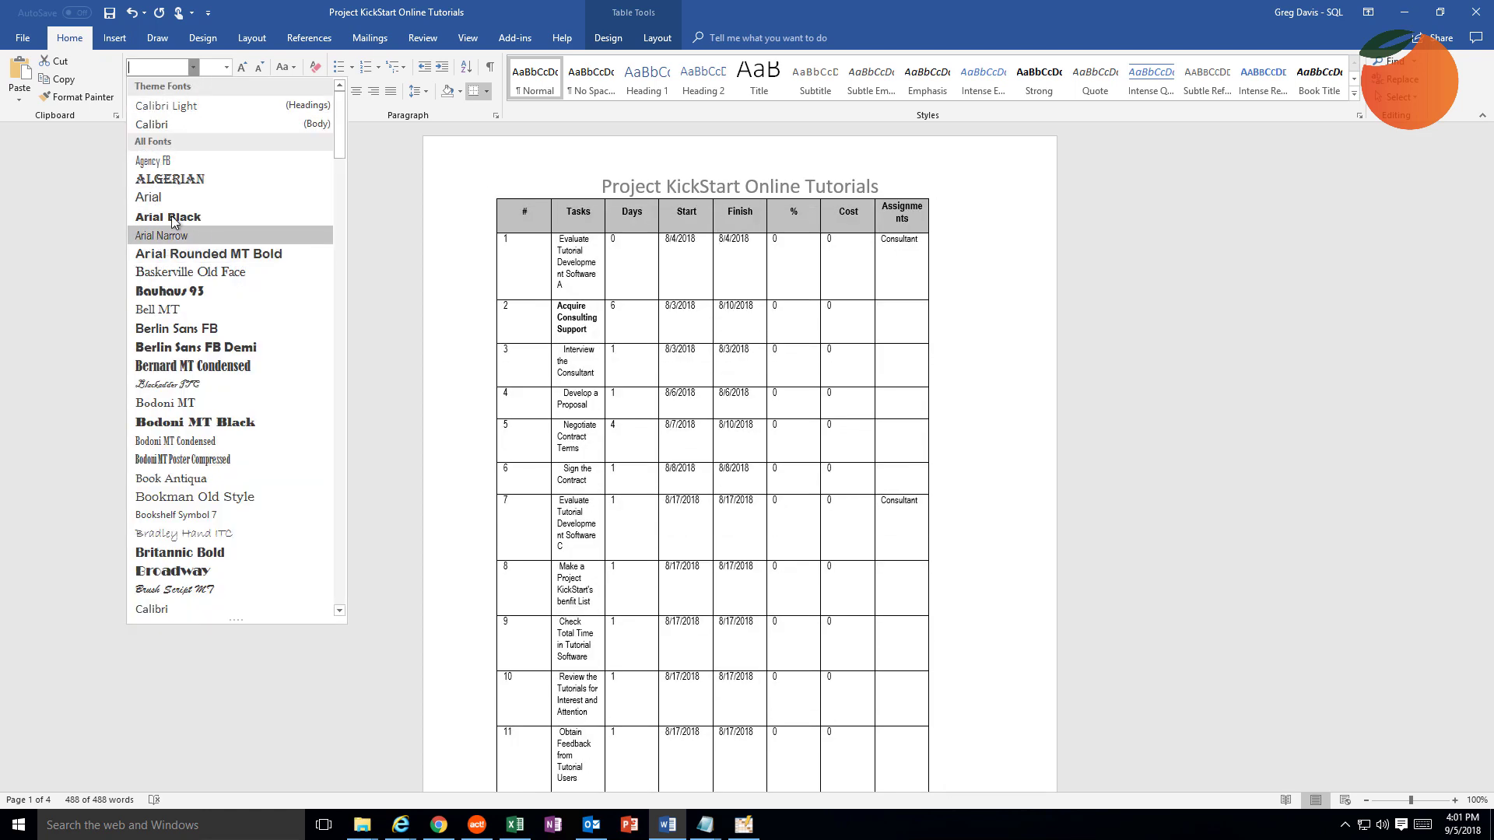
{"action": "left_click", "coordinate": [164, 235]}
{"action": "left_click", "coordinate": [257, 70]}
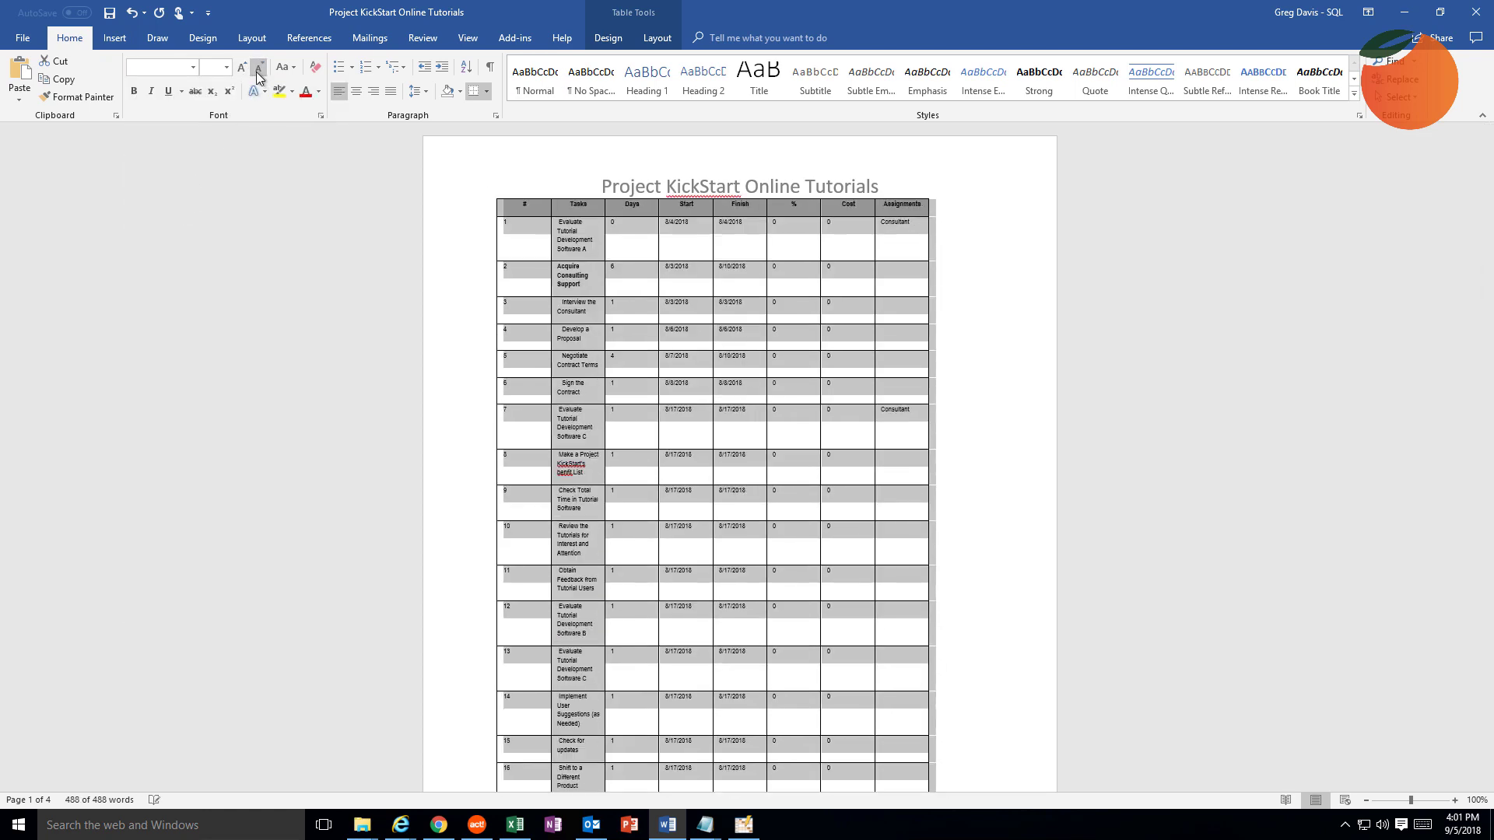
{"action": "left_click", "coordinate": [257, 70]}
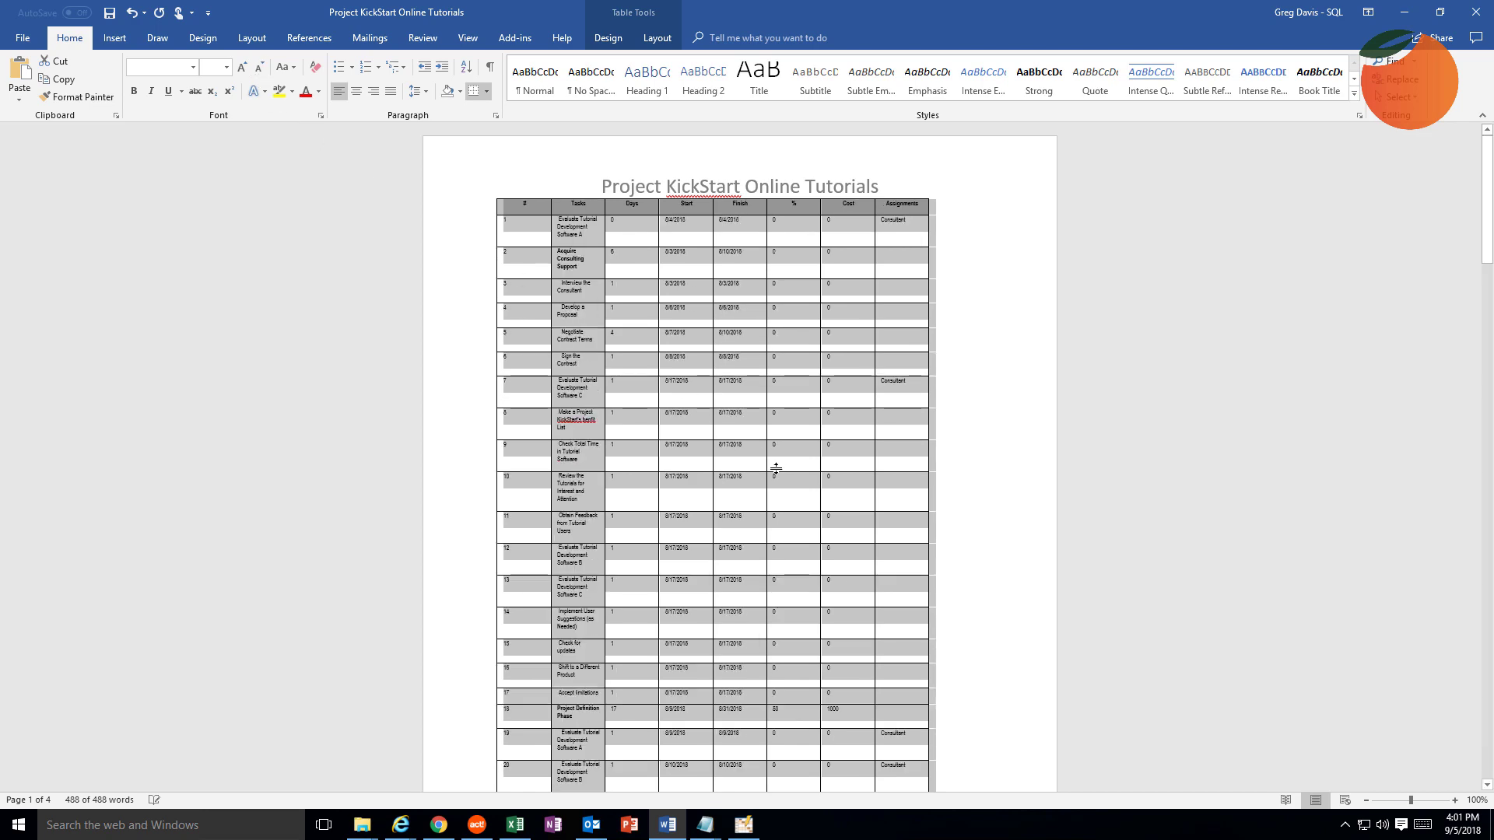
Step: Deselect the table and look through the document's pages to check the reformatted layout
{"action": "scroll", "coordinate": [776, 477], "scroll_direction": "down", "scroll_amount": 6}
{"action": "scroll", "coordinate": [776, 476], "scroll_direction": "down", "scroll_amount": 12}
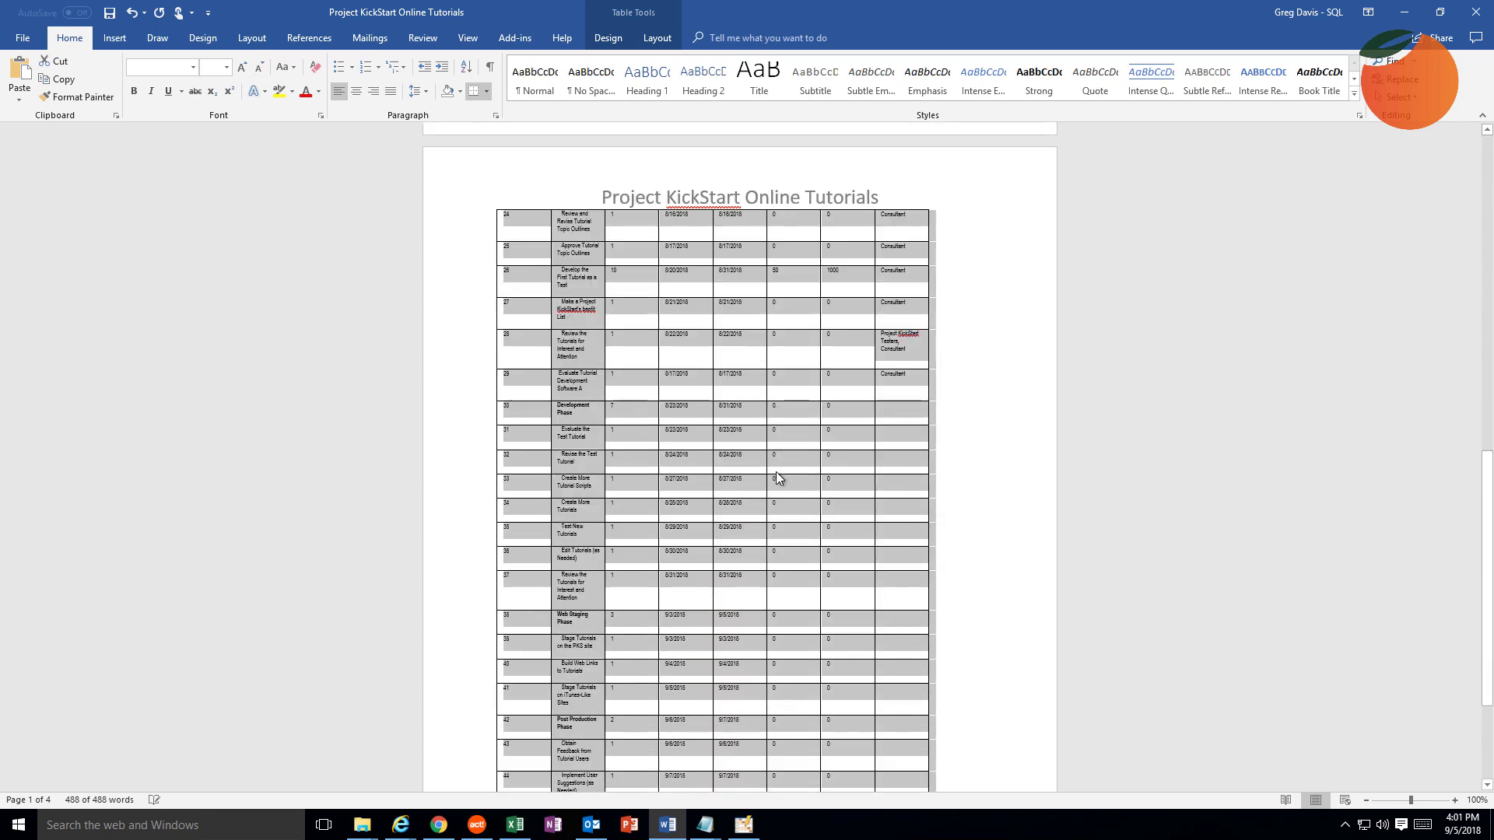
{"action": "scroll", "coordinate": [774, 470], "scroll_direction": "up", "scroll_amount": 18}
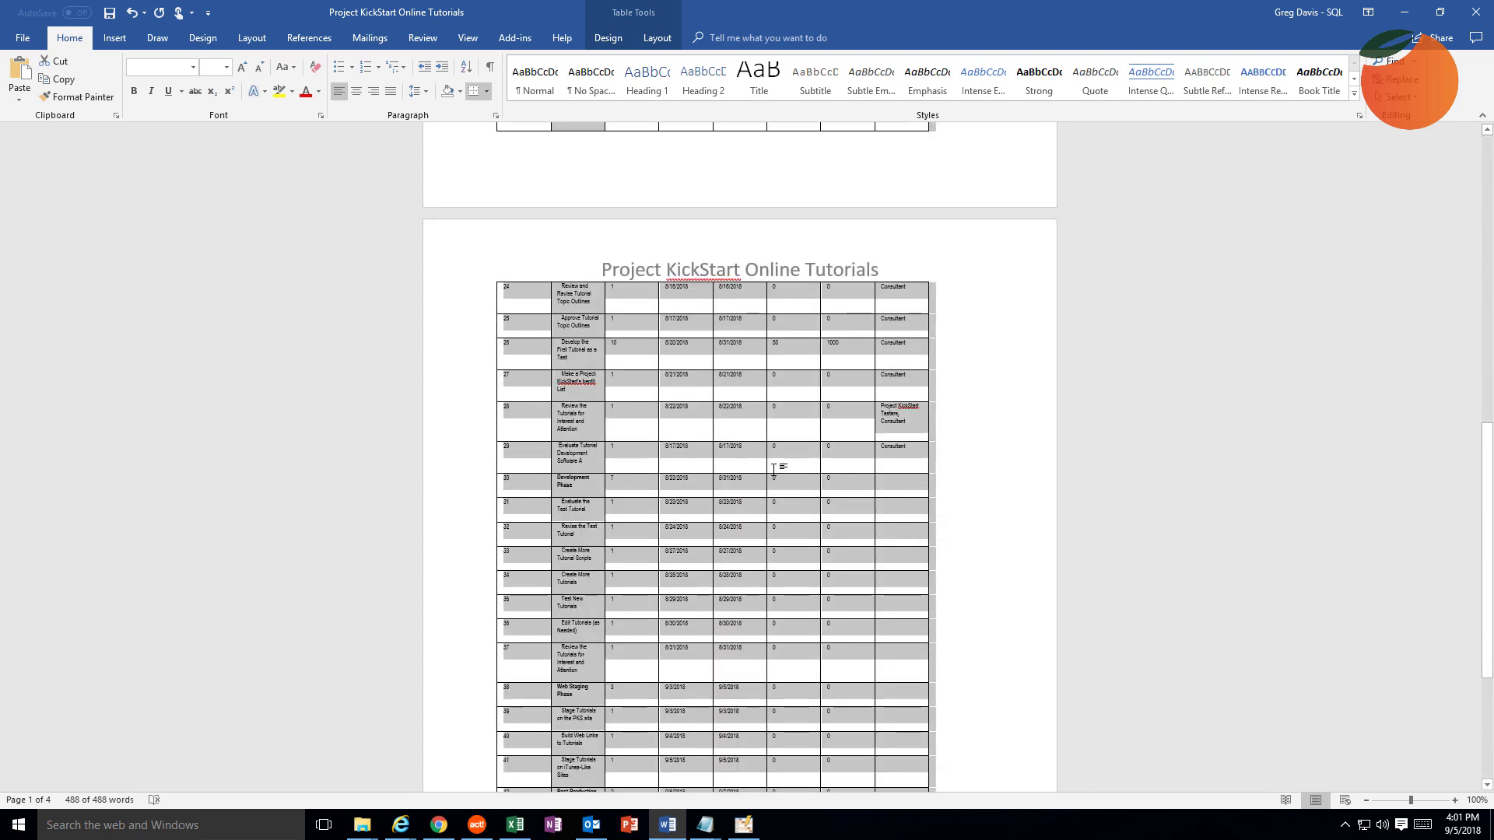
{"action": "scroll", "coordinate": [774, 471], "scroll_direction": "up", "scroll_amount": 1}
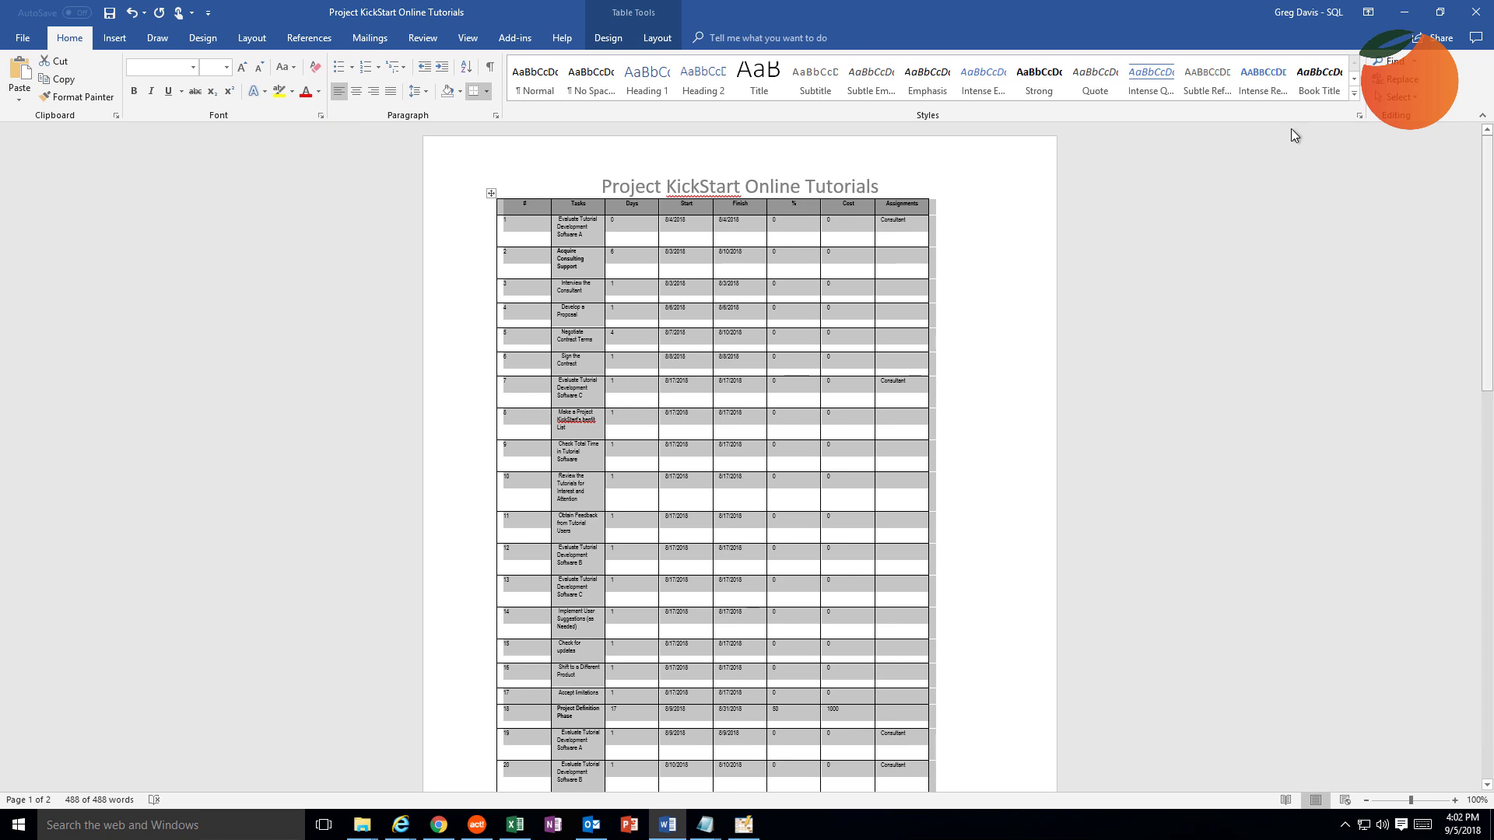
{"action": "left_click", "coordinate": [1028, 521]}
{"action": "scroll", "coordinate": [1028, 524], "scroll_direction": "down", "scroll_amount": 4}
{"action": "scroll", "coordinate": [1028, 524], "scroll_direction": "down", "scroll_amount": 8}
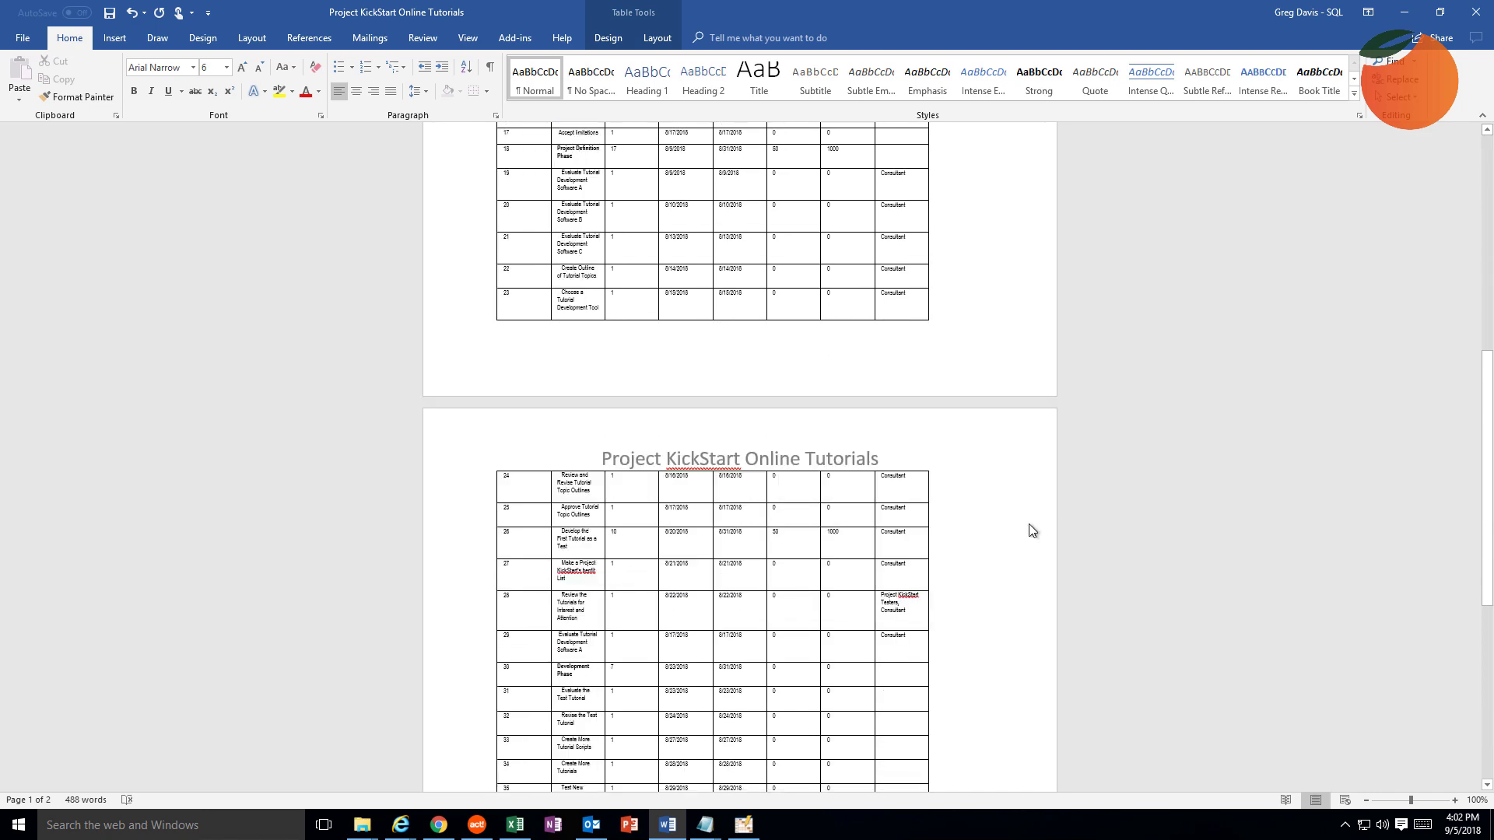
{"action": "scroll", "coordinate": [1029, 523], "scroll_direction": "up", "scroll_amount": 12}
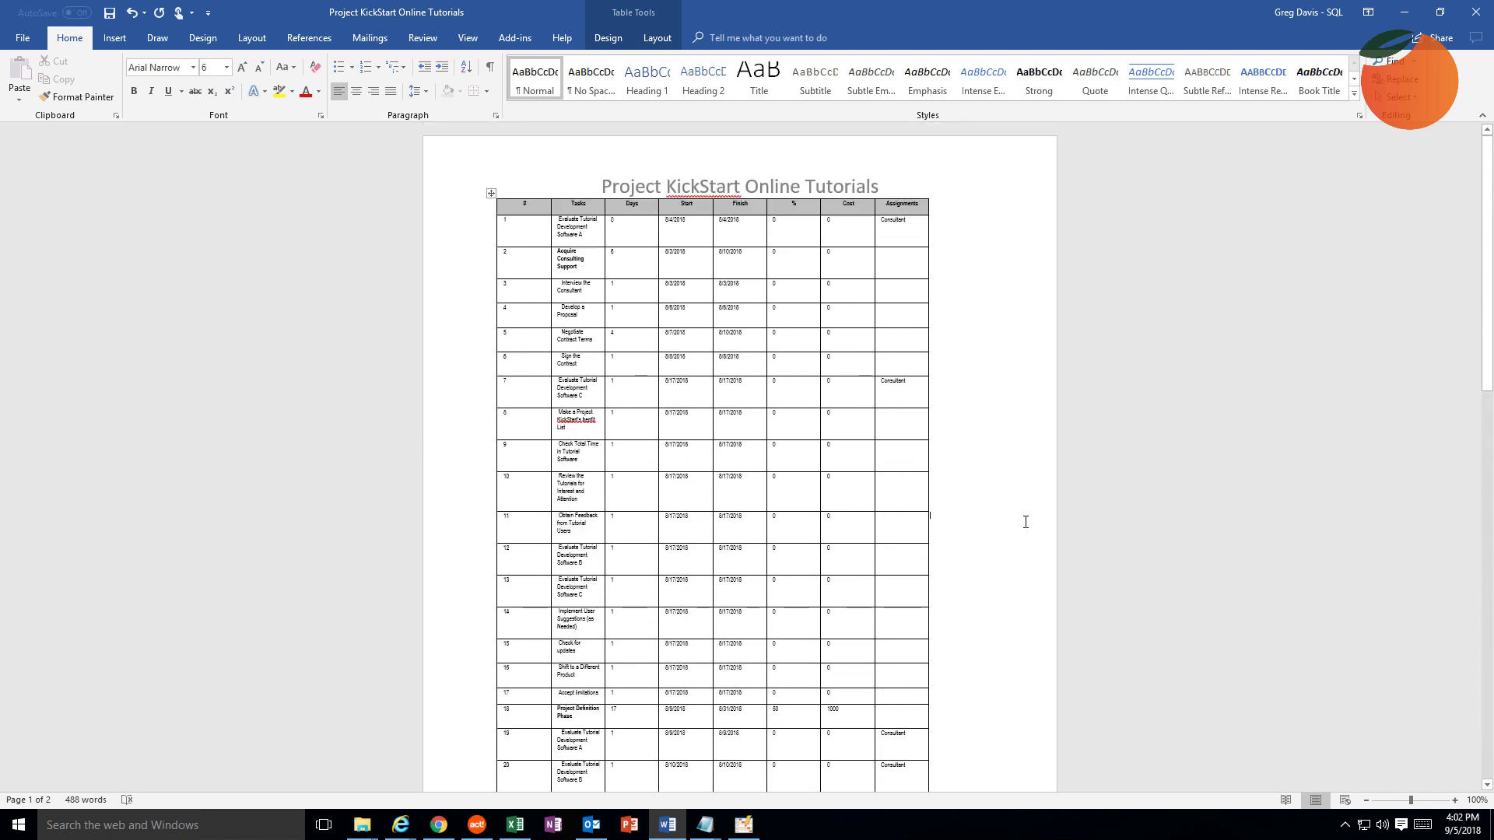